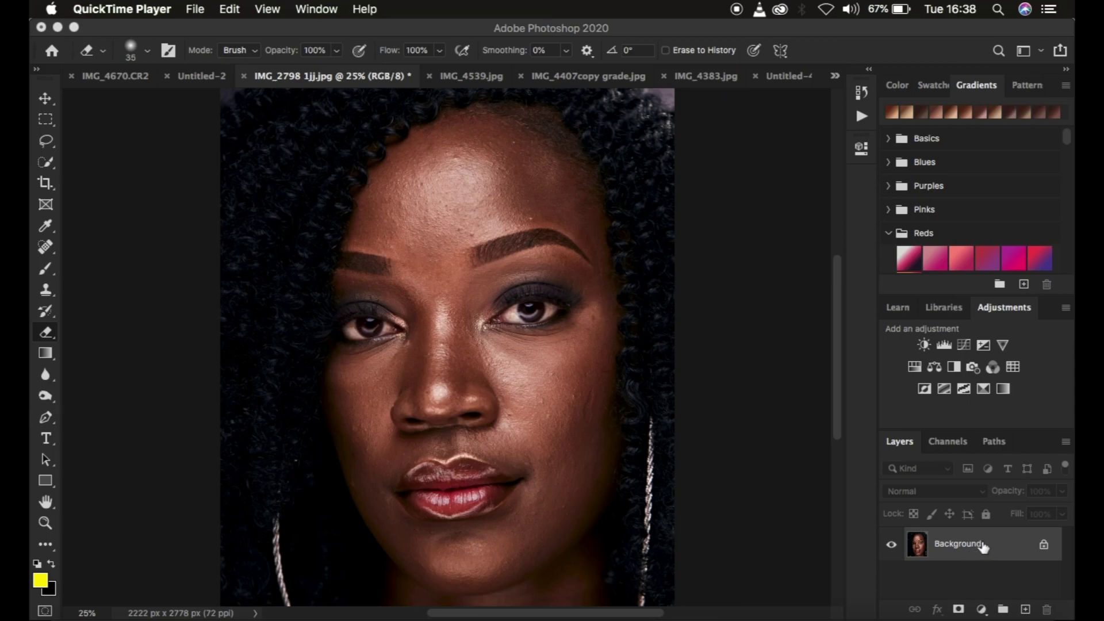
- Duplicate the Background layer and open the copy in the Camera Raw Filter
left_click(980, 543)
key("super+j")
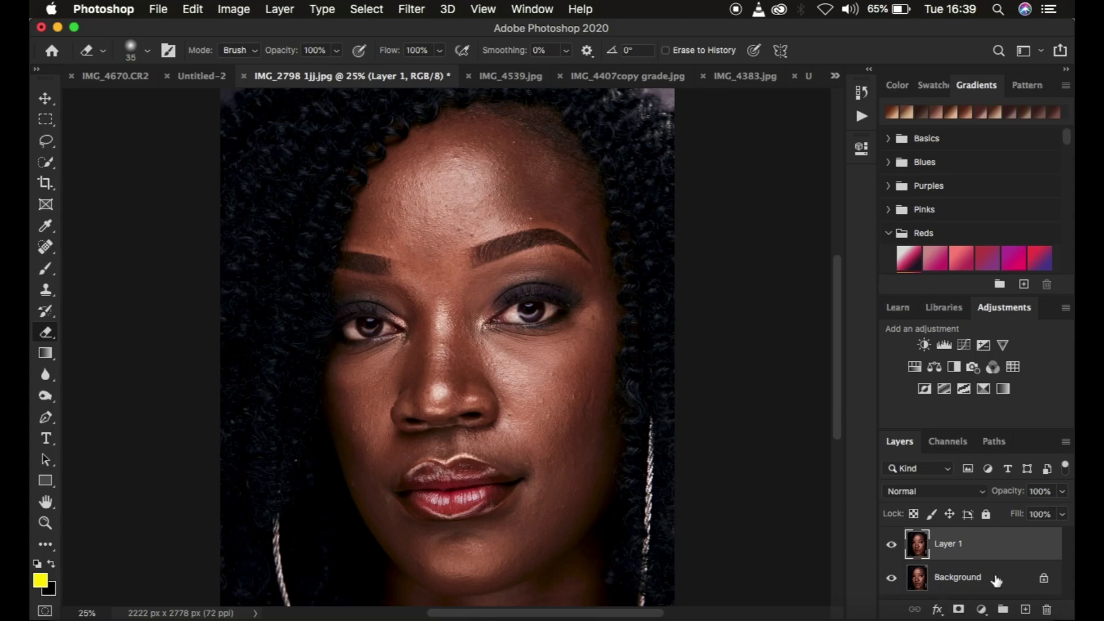
left_click(407, 9)
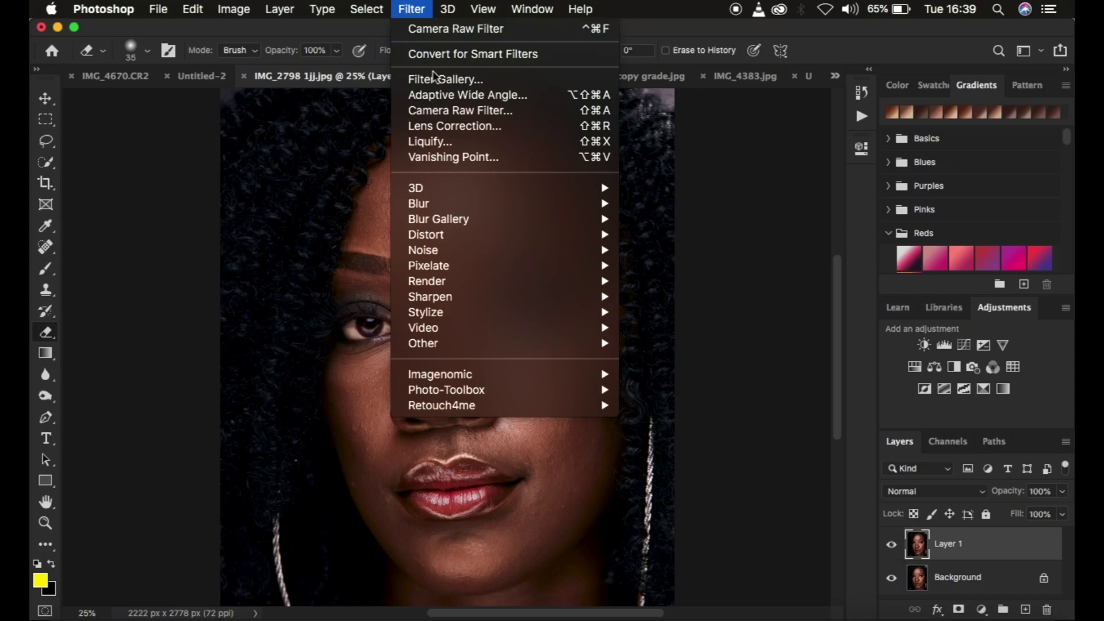
left_click(451, 110)
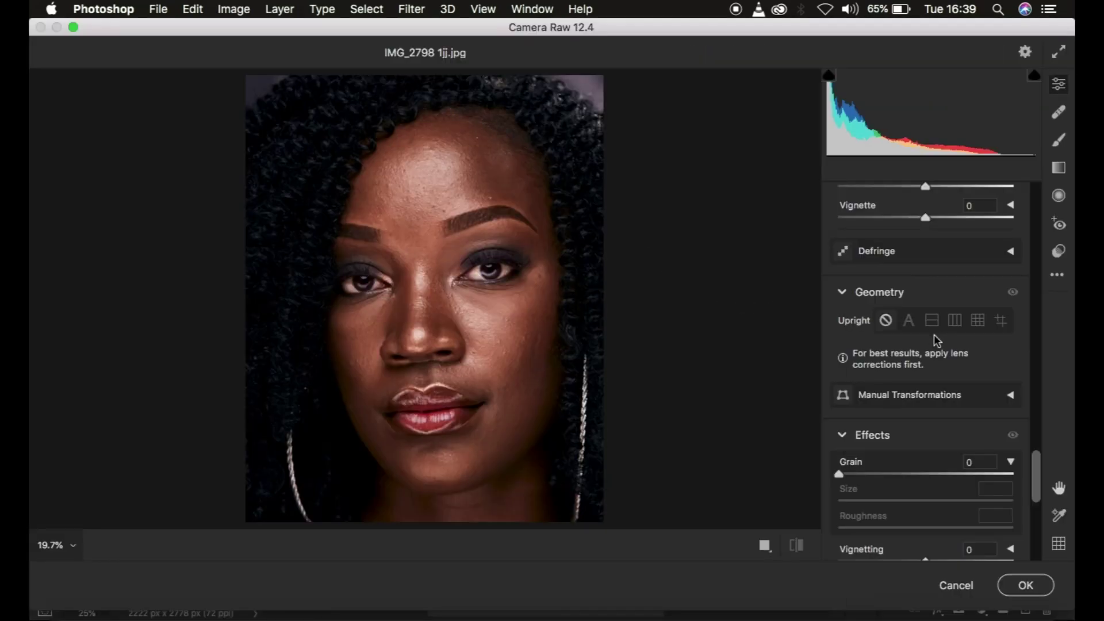
- Set the Oranges luminance to -25 in the HSL Color Mixer
scroll(933, 333, "up", 15)
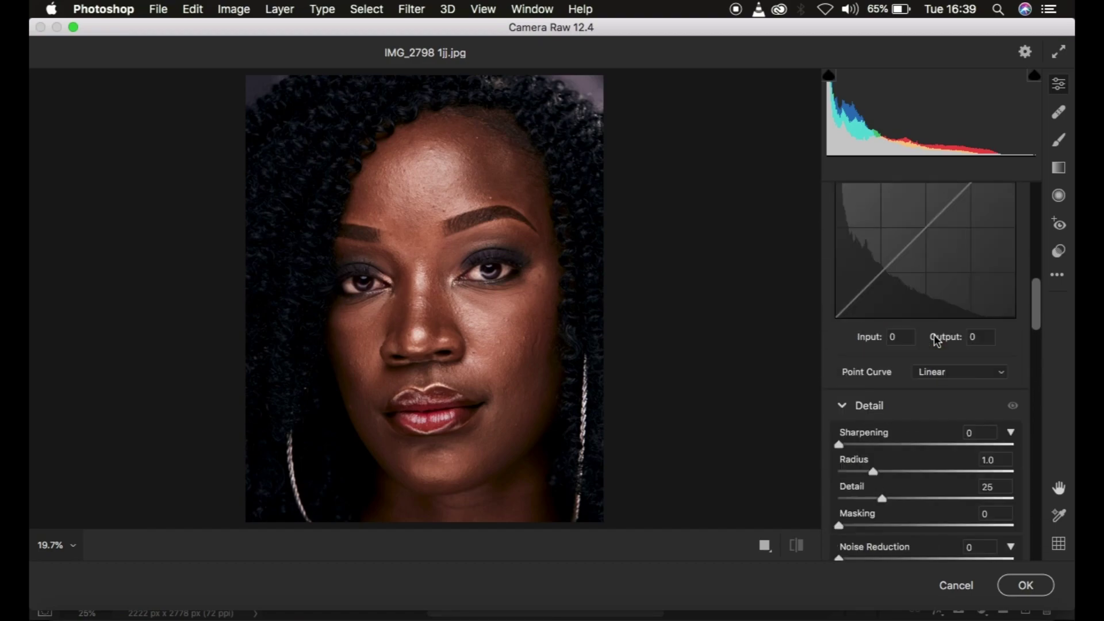
scroll(934, 336, "down", 12)
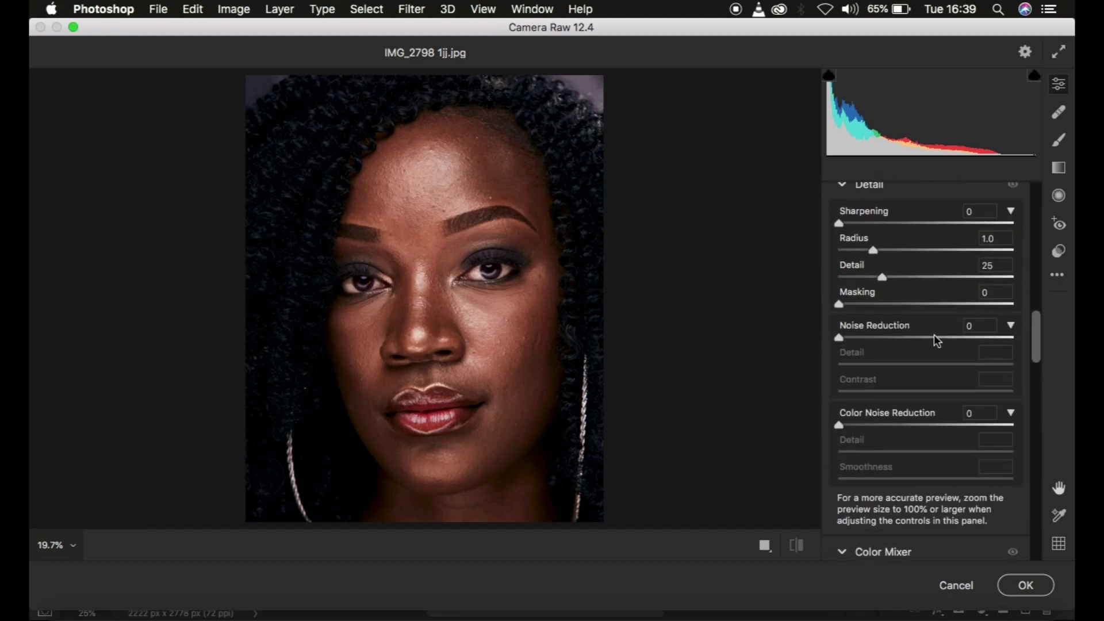
scroll(936, 341, "down", 4)
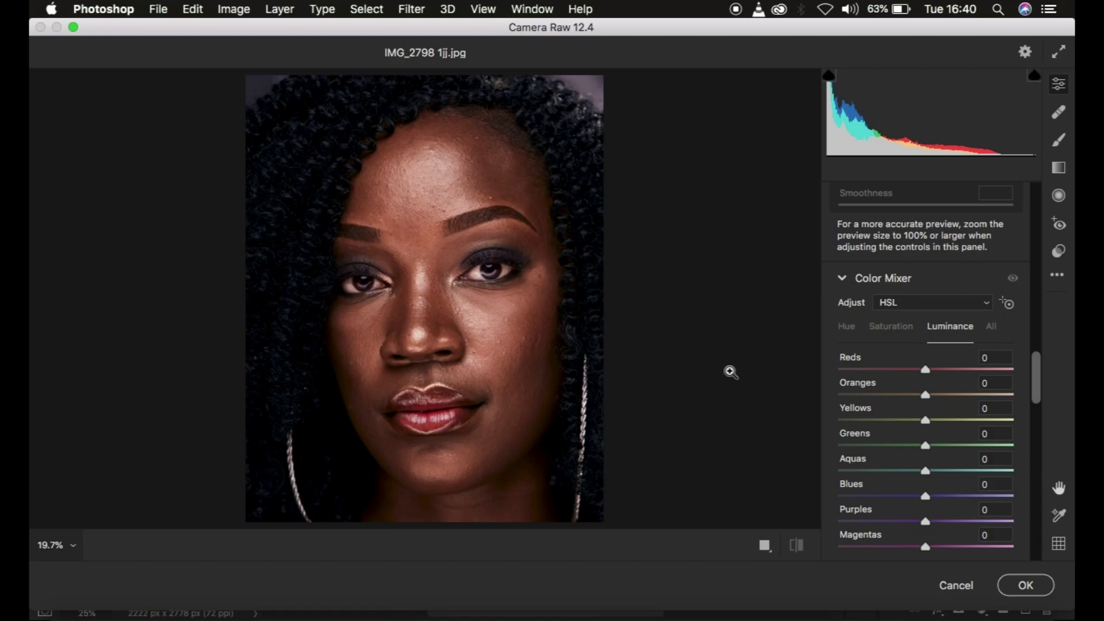
left_click_drag(926, 394, 946, 394)
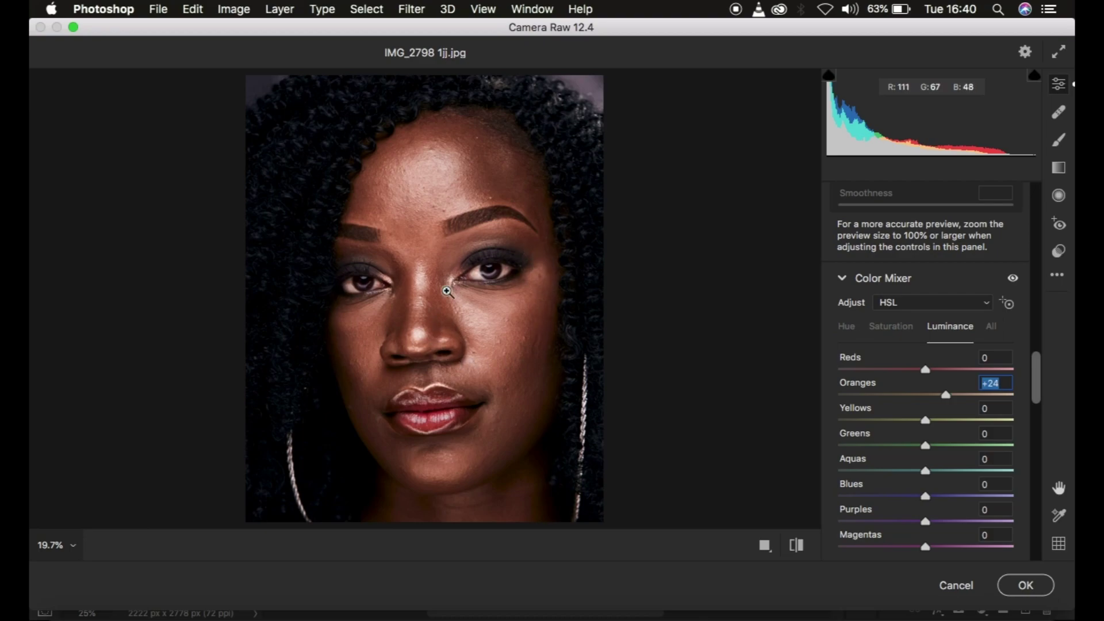
double_click(945, 396)
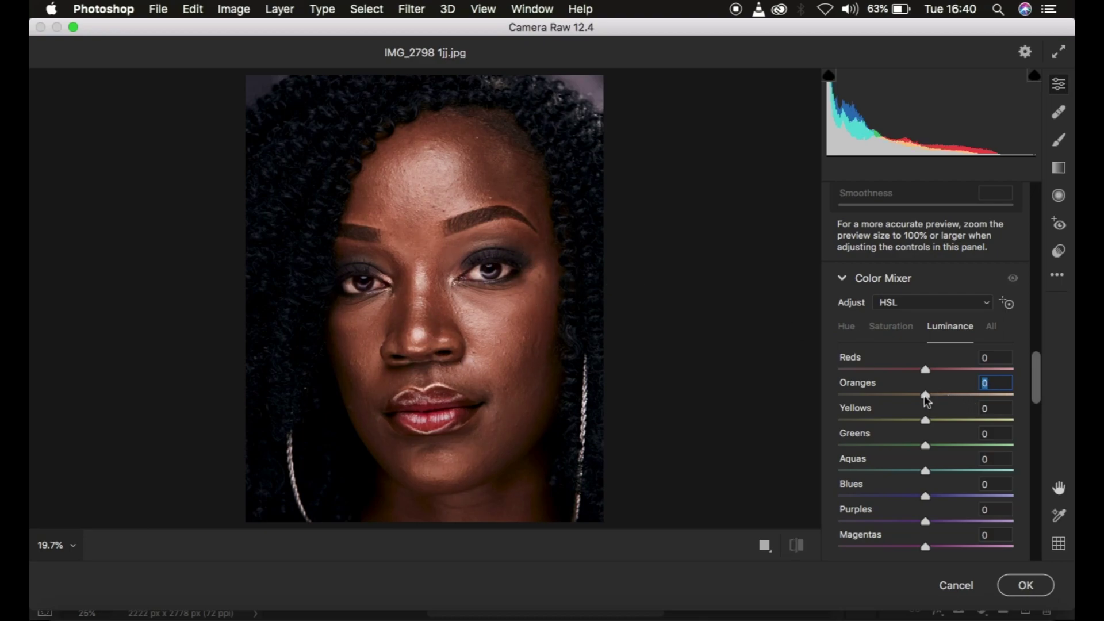
left_click_drag(924, 395, 903, 396)
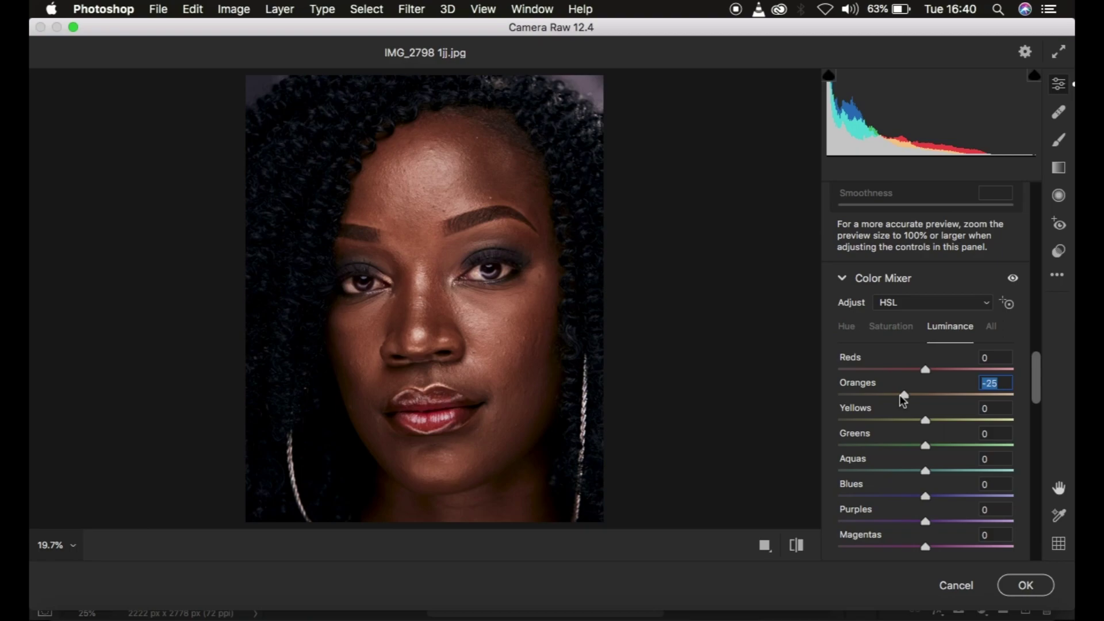
- Compare the before and after previews and apply the Camera Raw adjustment to the duplicated layer
left_click(796, 546)
left_click(796, 546)
left_click(796, 546)
left_click(796, 546)
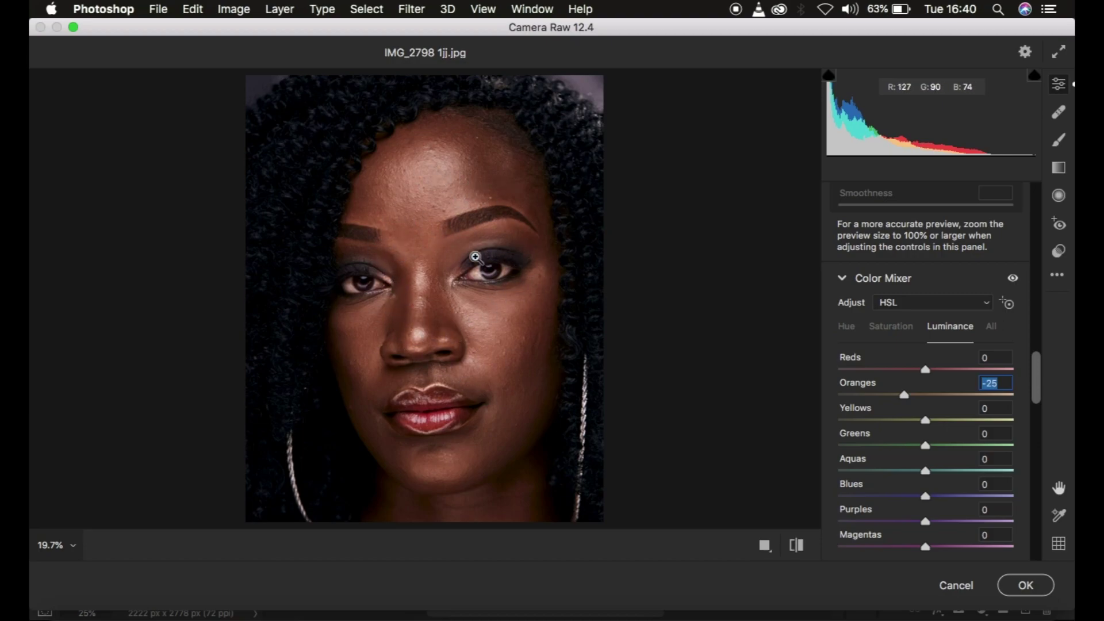
left_click(1020, 587)
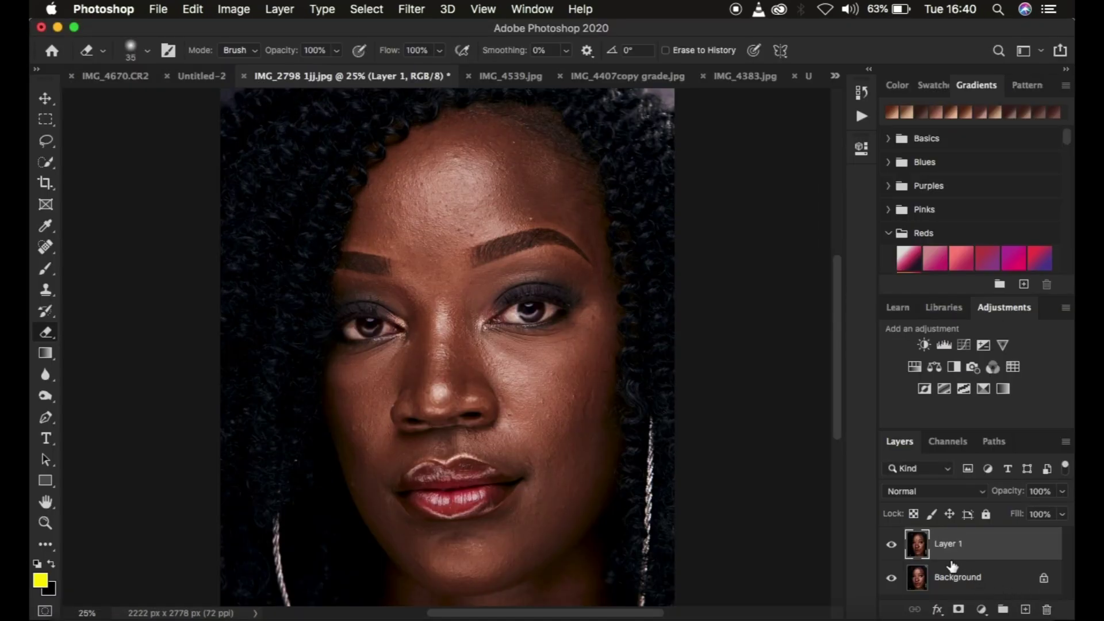
left_click(891, 547)
left_click(891, 547)
- Add a Black & White adjustment layer above the duplicated layer and set its blend mode to Multiply
left_click(981, 608)
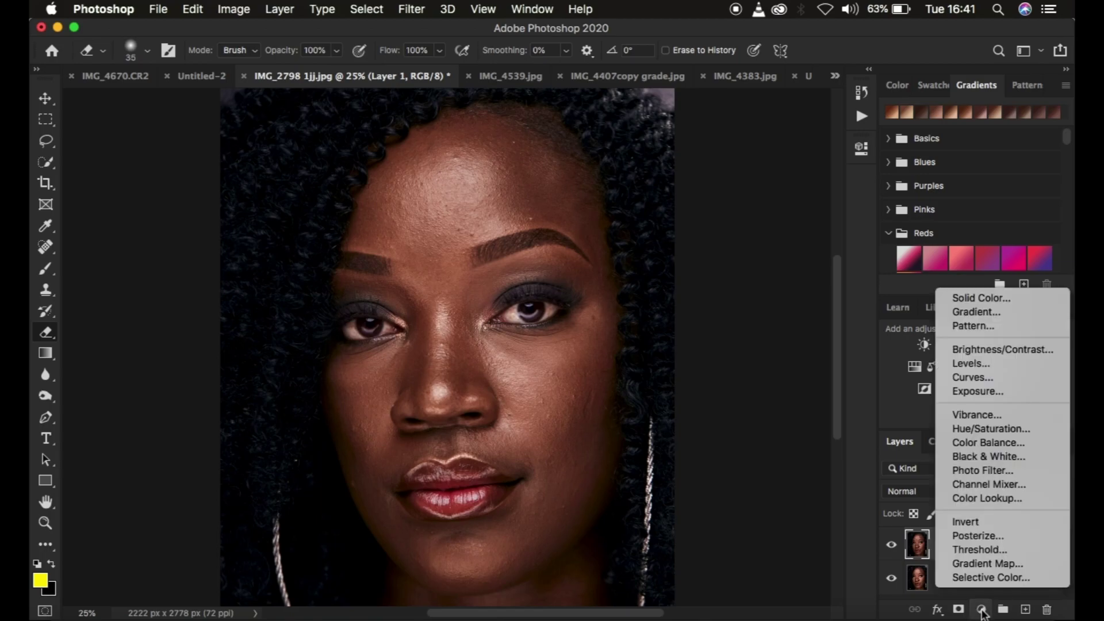
left_click(967, 456)
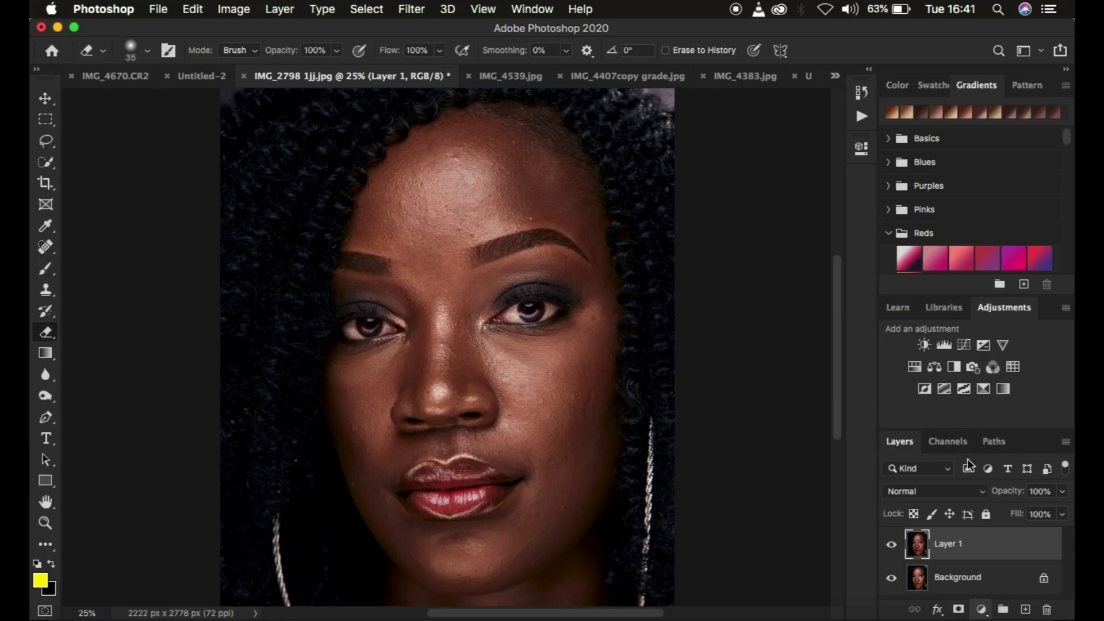
left_click(923, 492)
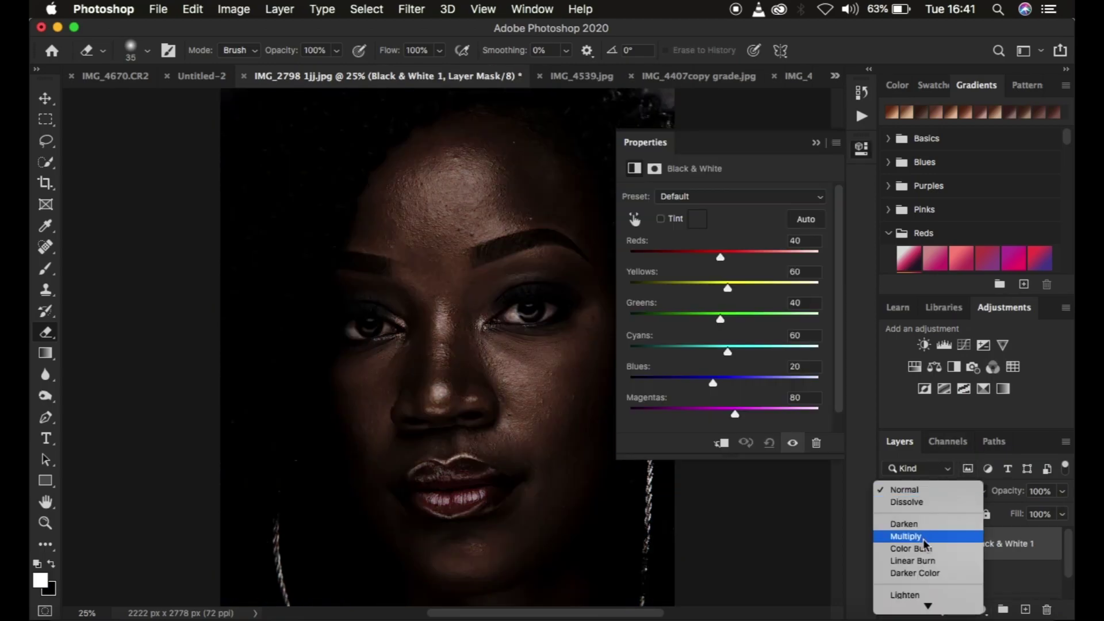
left_click(923, 541)
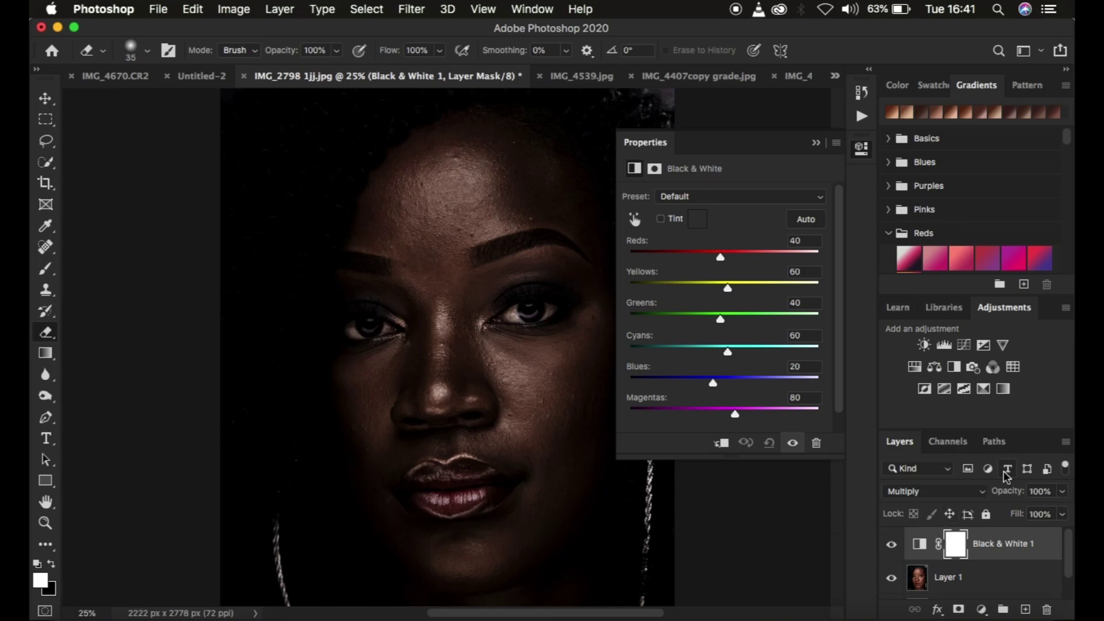
- Lower the Black & White layer's opacity to 9% and compare the portrait with and without it
left_click_drag(1004, 494, 930, 503)
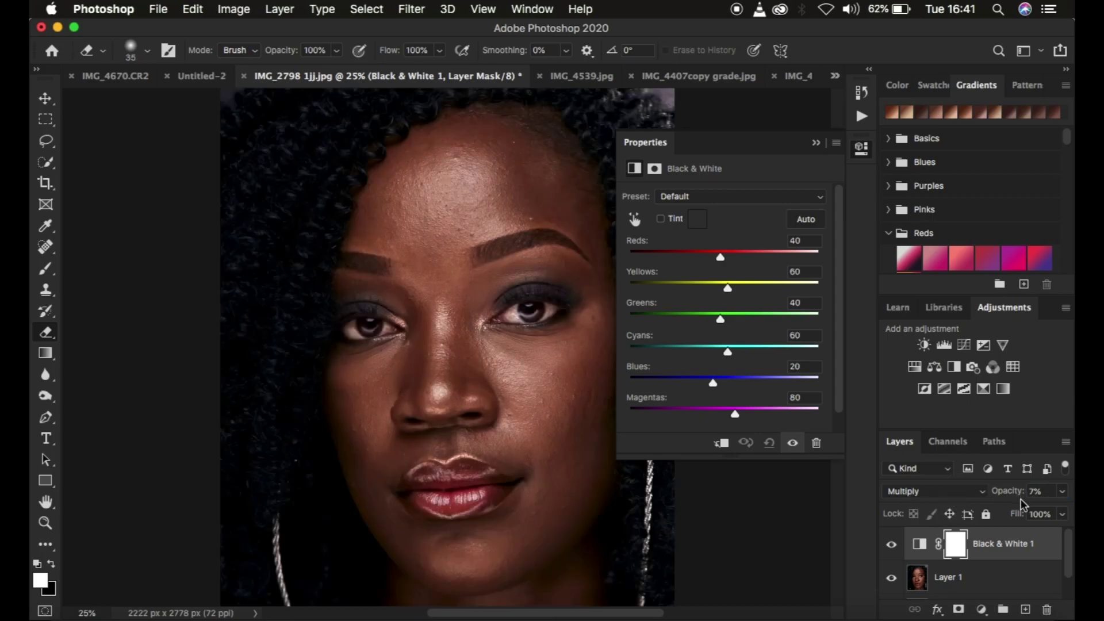
left_click_drag(1007, 497, 1014, 499)
left_click(890, 545)
left_click(890, 546)
left_click(890, 546)
left_click(890, 546)
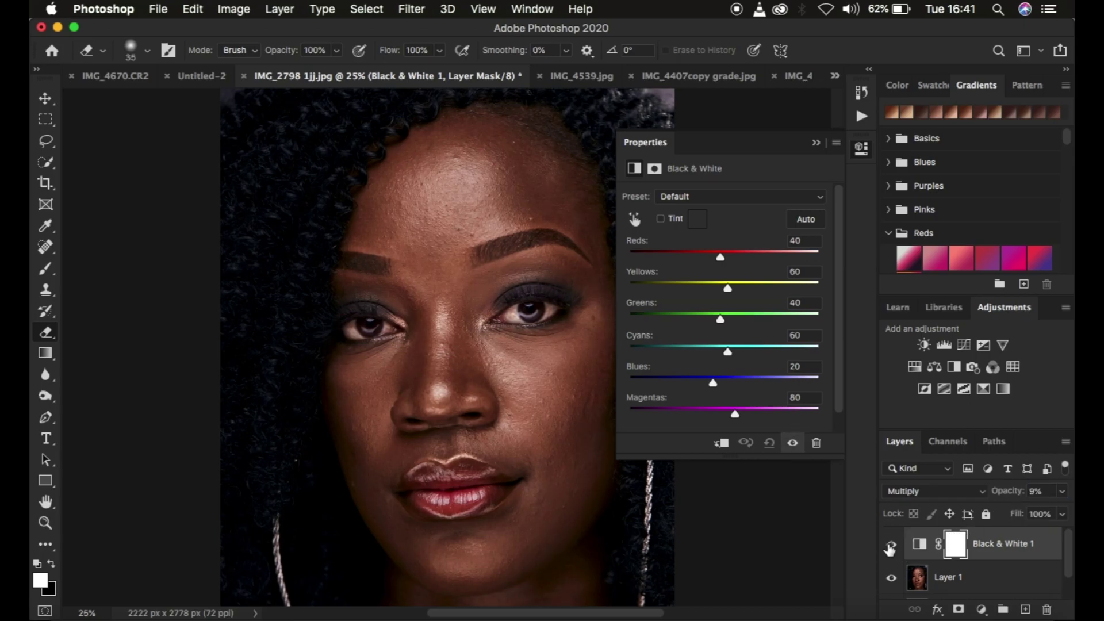
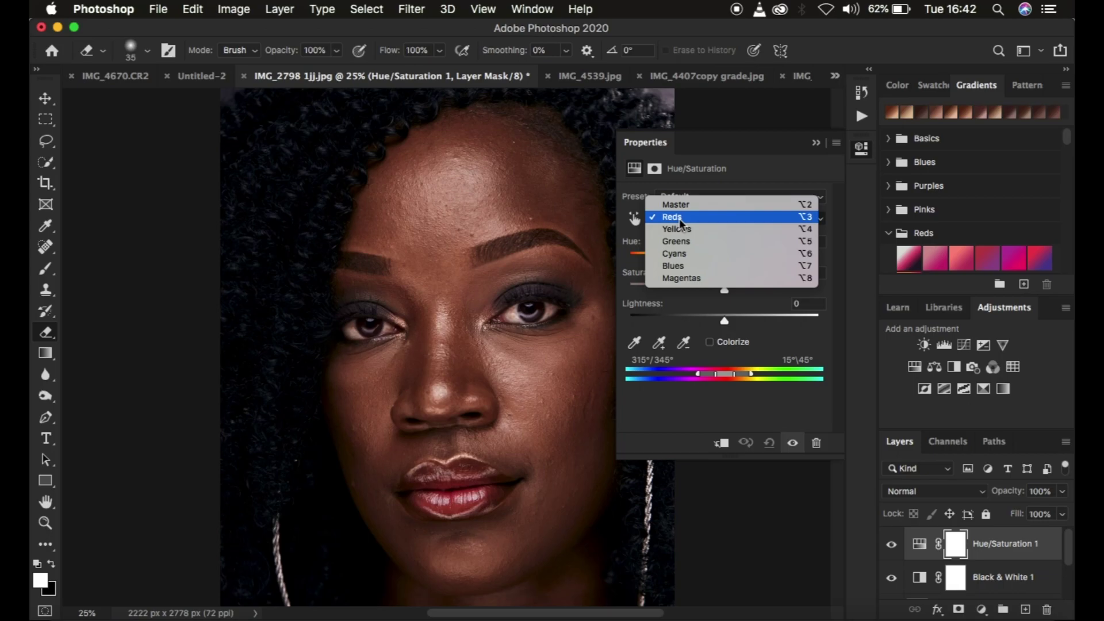
- Set the Reds lightness to -10 in the Hue/Saturation adjustment layer
left_click(678, 218)
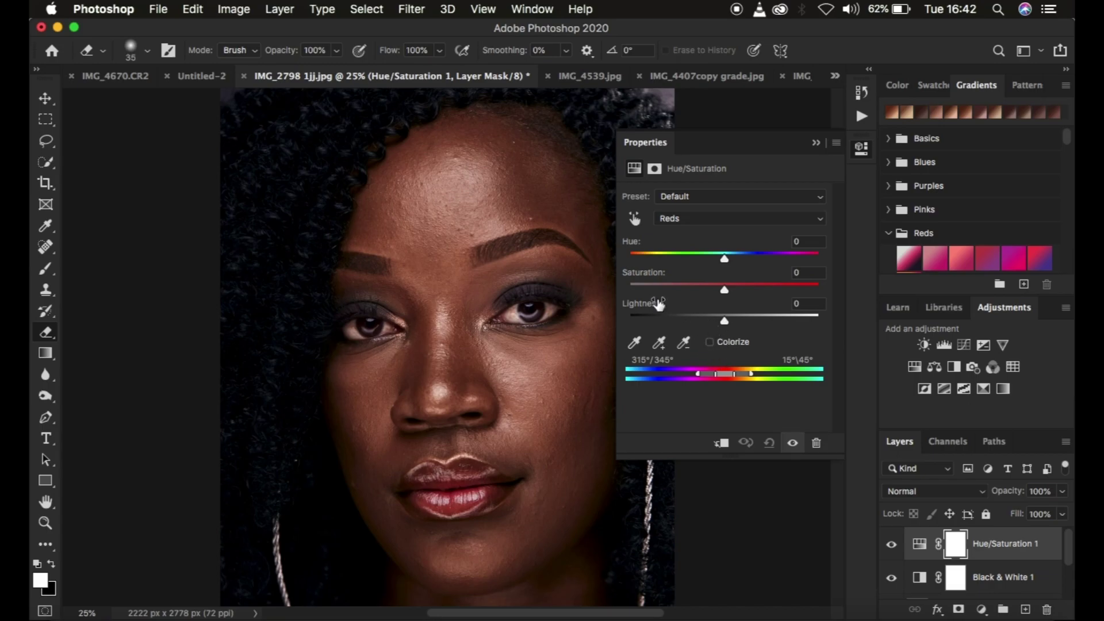
left_click(724, 319)
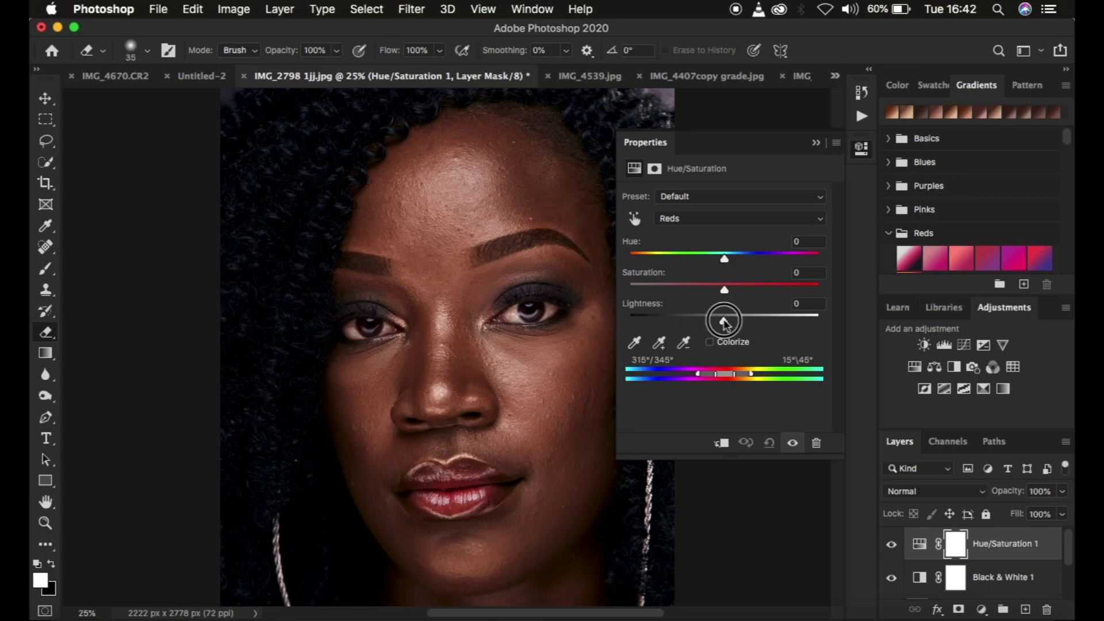
left_click_drag(725, 325, 715, 323)
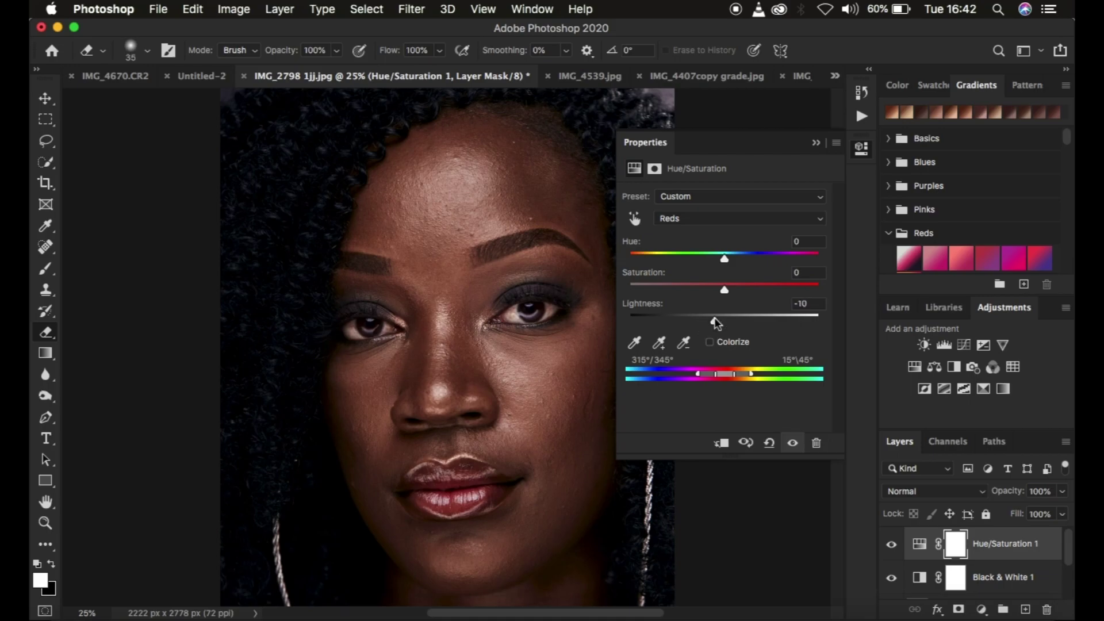
- Compare the portrait with and without the Hue/Saturation adjustment and inspect it at different sizes
left_click(891, 545)
left_click(891, 546)
left_click(891, 546)
left_click(891, 546)
key("super+minus")
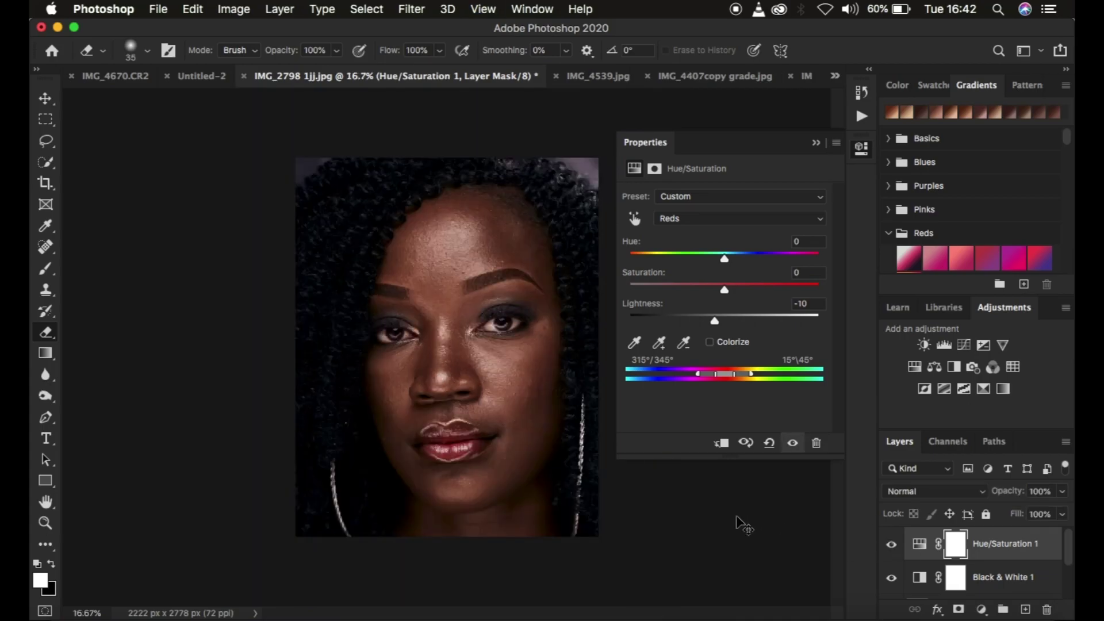
key("super+plus")
key("super+plus")
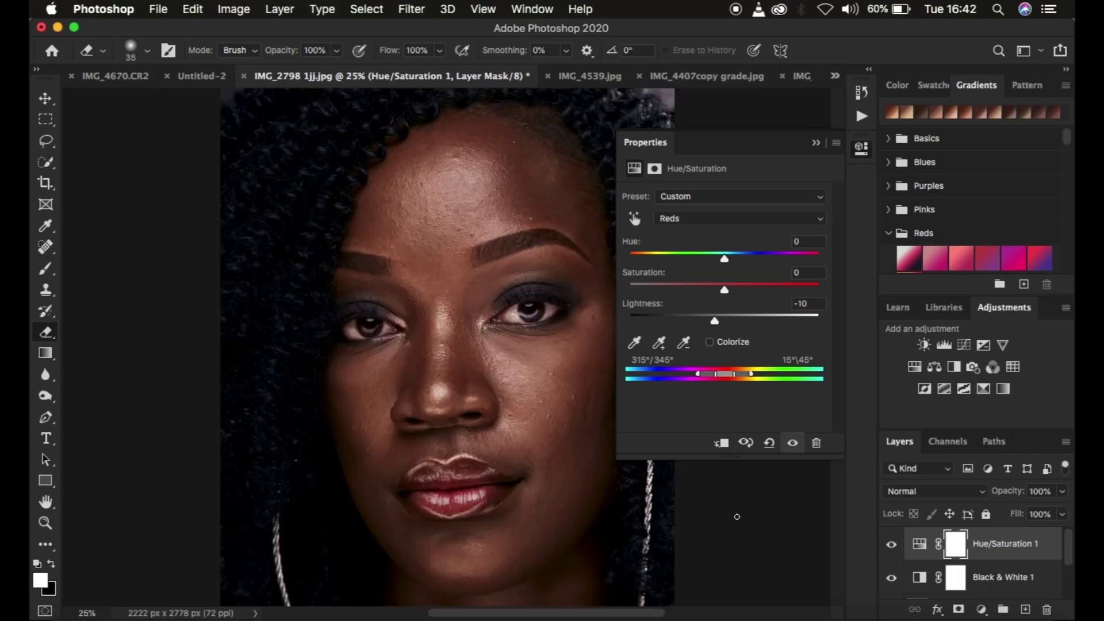
left_click(816, 143)
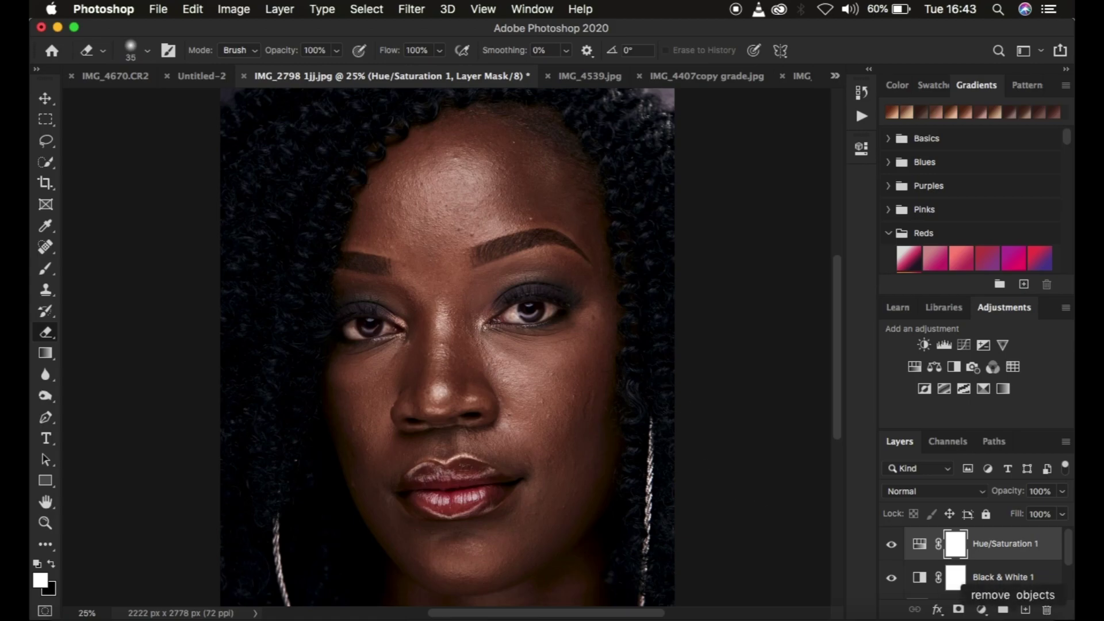
- Add a Curves adjustment layer and brighten the highlights by moving the RGB white point to input 216
left_click(981, 609)
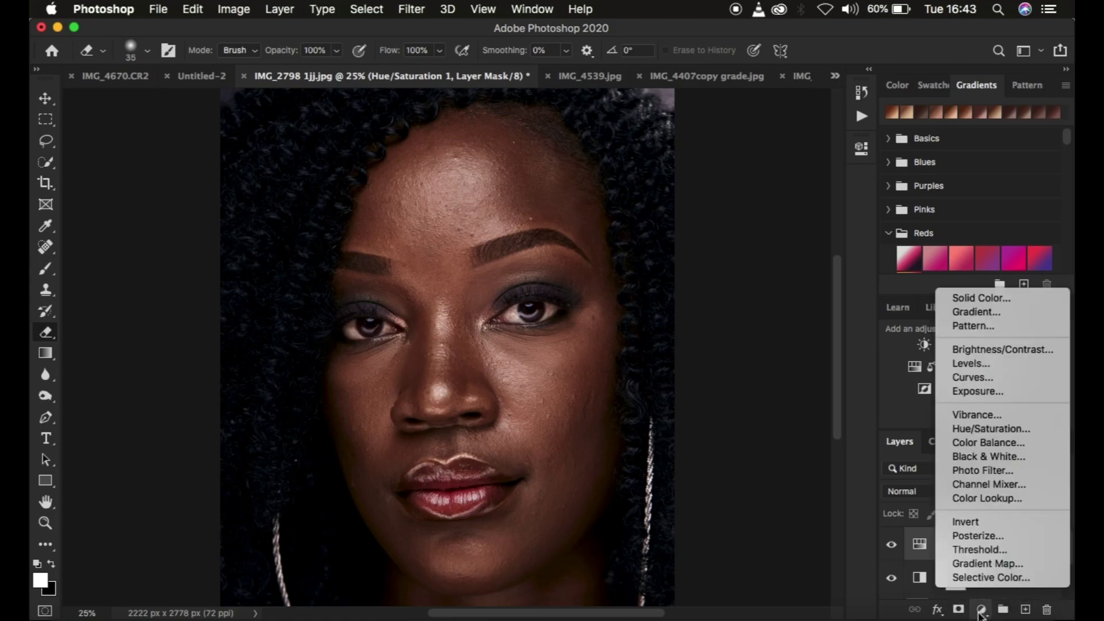
left_click(970, 377)
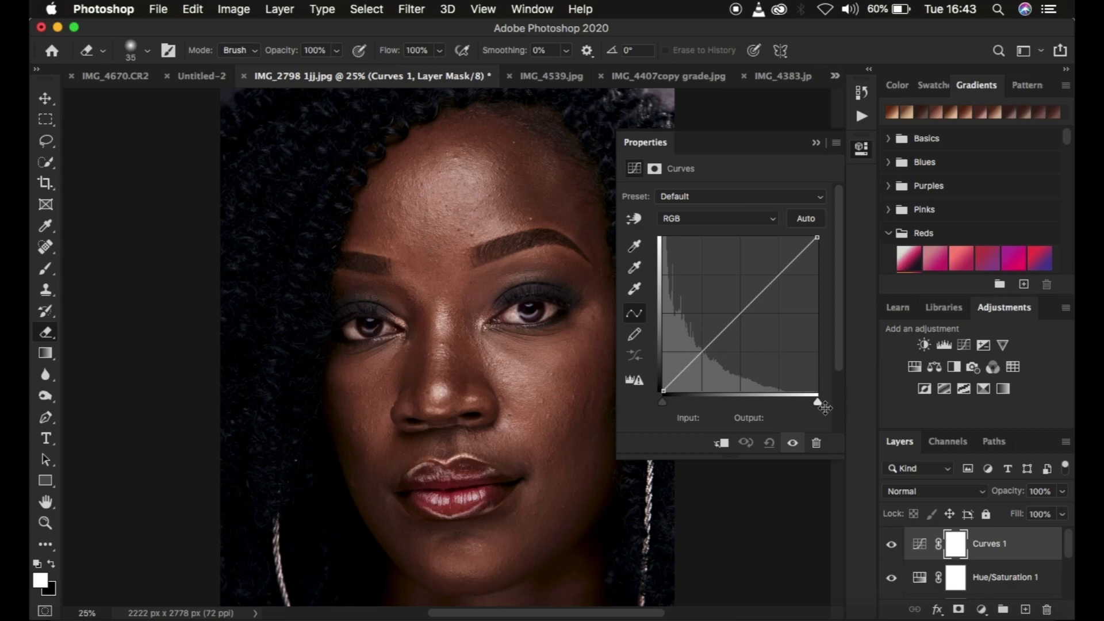
left_click(816, 403)
left_click_drag(816, 404, 794, 406)
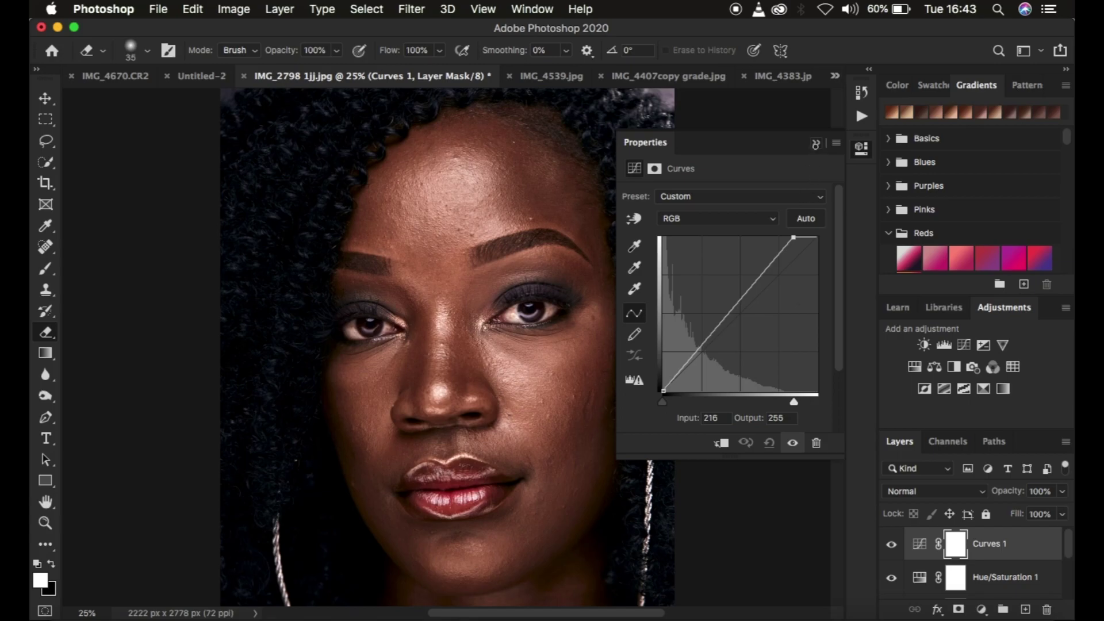
left_click(815, 144)
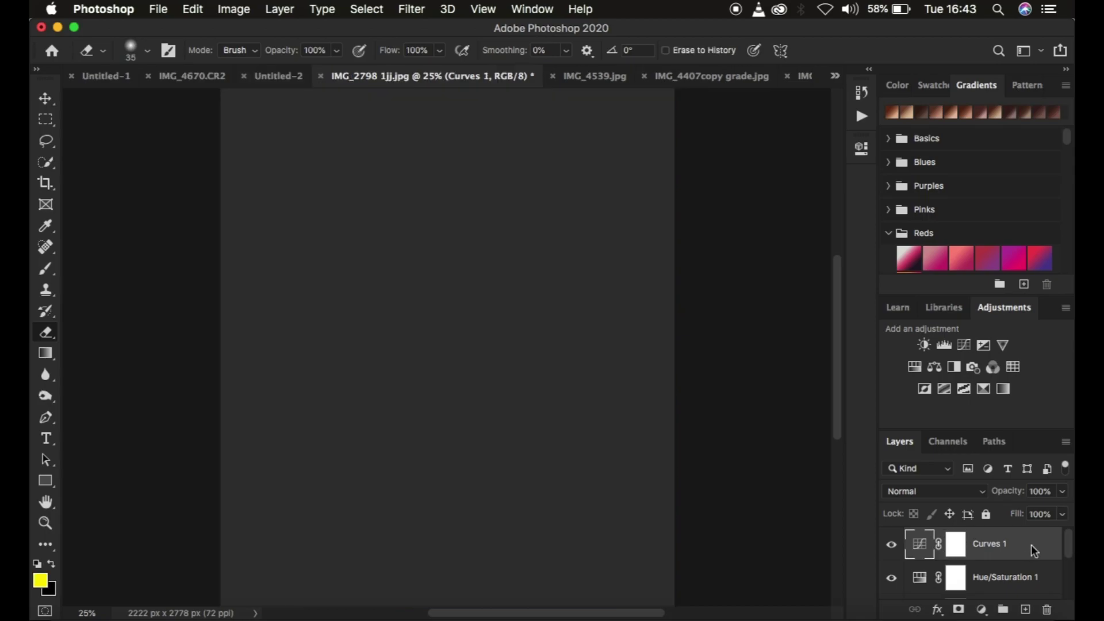
- In the Curves layer's blending options, set the Gray Blend If shadow limit of the underlying layer to 139
double_click(1030, 543)
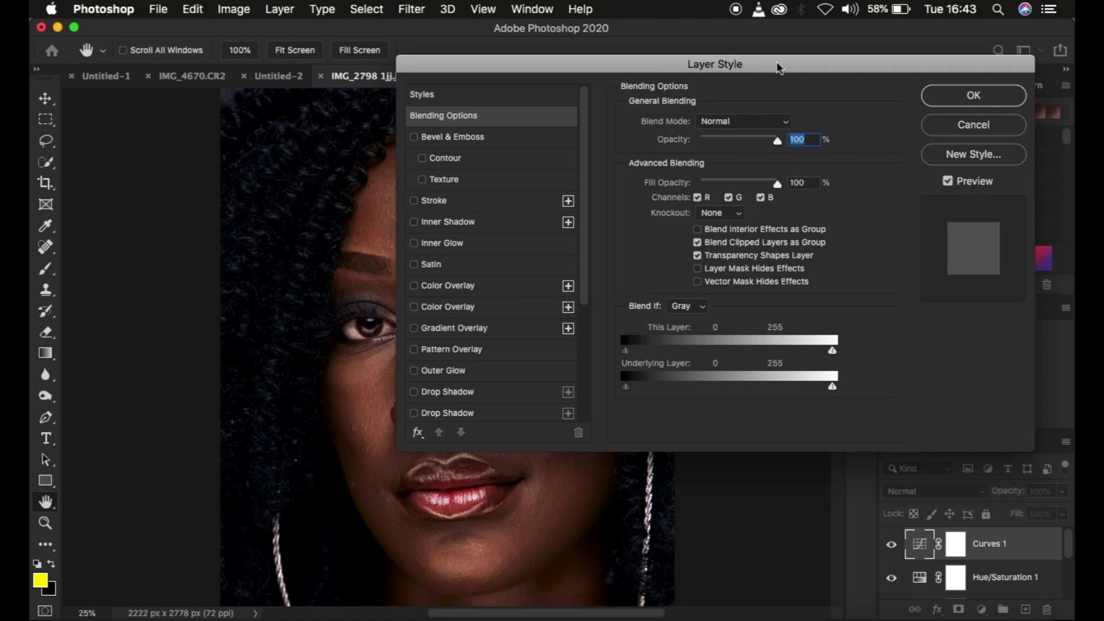
left_click_drag(839, 66, 967, 48)
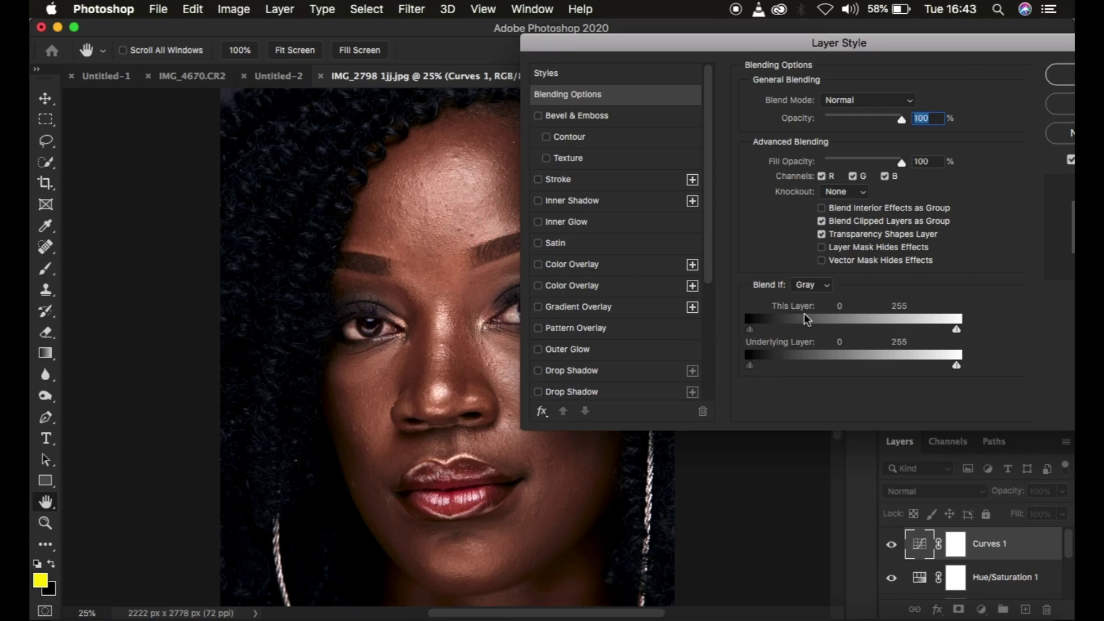
left_click(808, 286)
left_click(807, 291)
left_click_drag(750, 366, 863, 369)
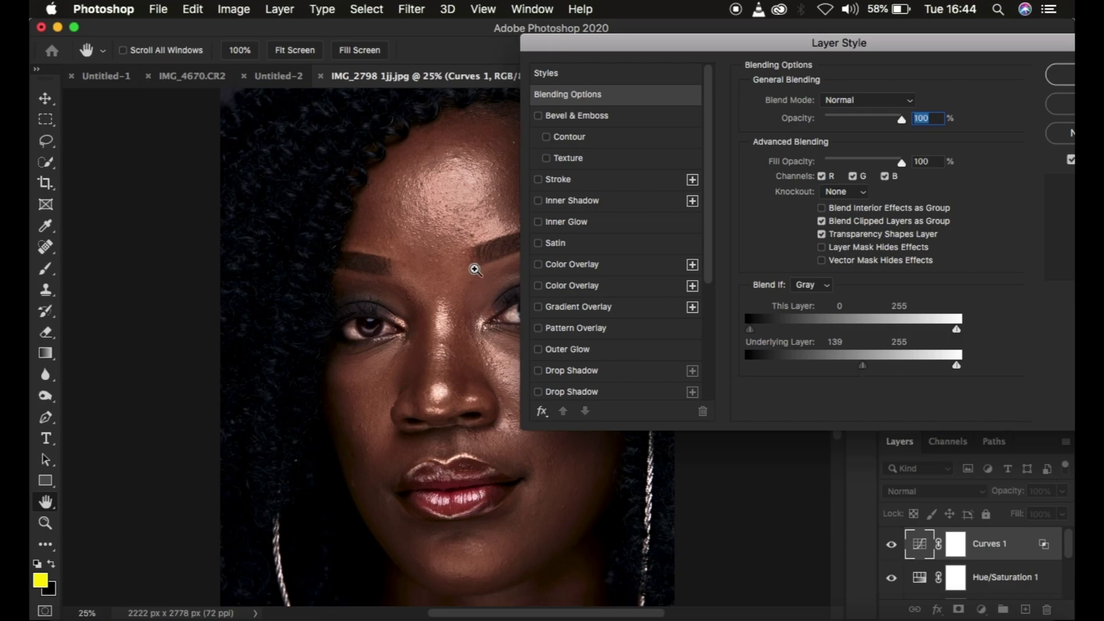
- Split the underlying layer's shadow limit to 131 / 217 for a soft transition and apply the layer style
key("super+minus")
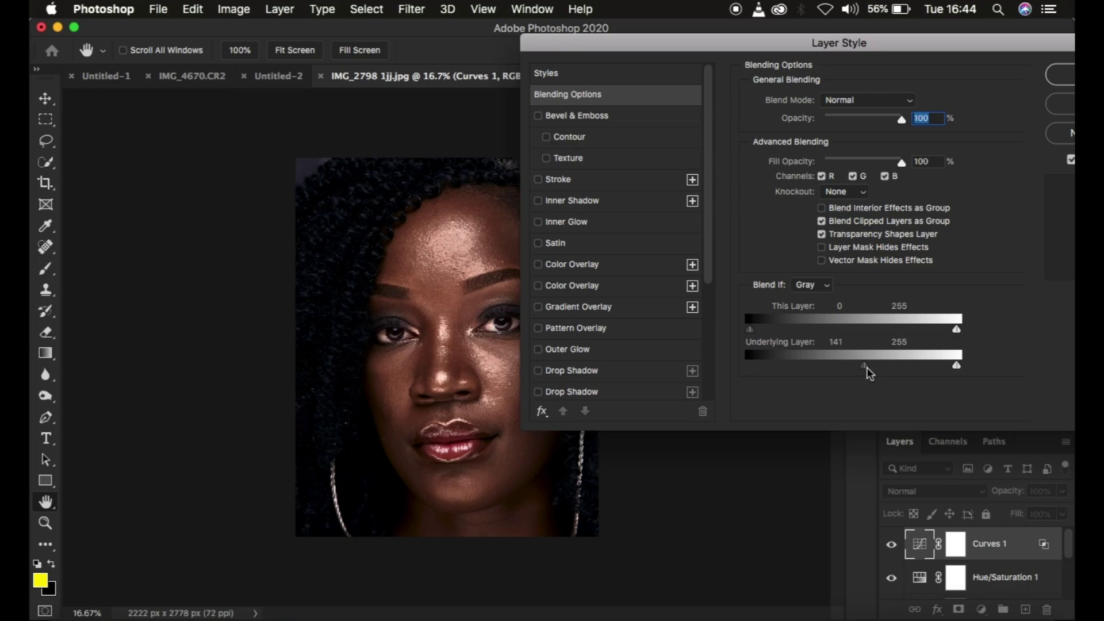
left_click_drag(867, 367, 928, 369)
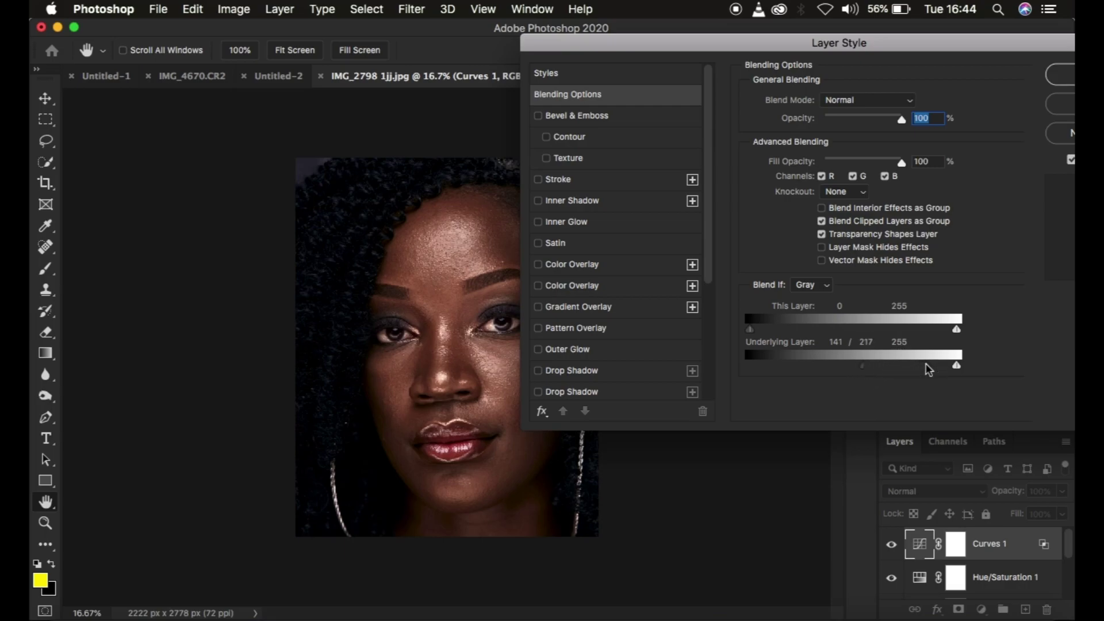
left_click_drag(862, 370, 856, 368)
left_click_drag(950, 42, 821, 62)
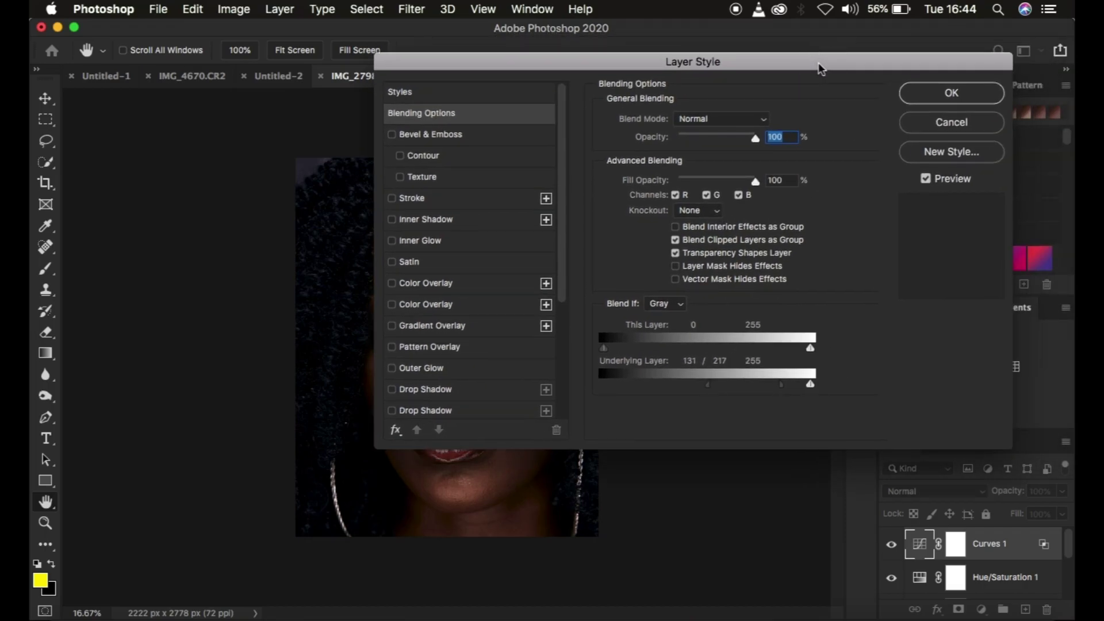
left_click(942, 94)
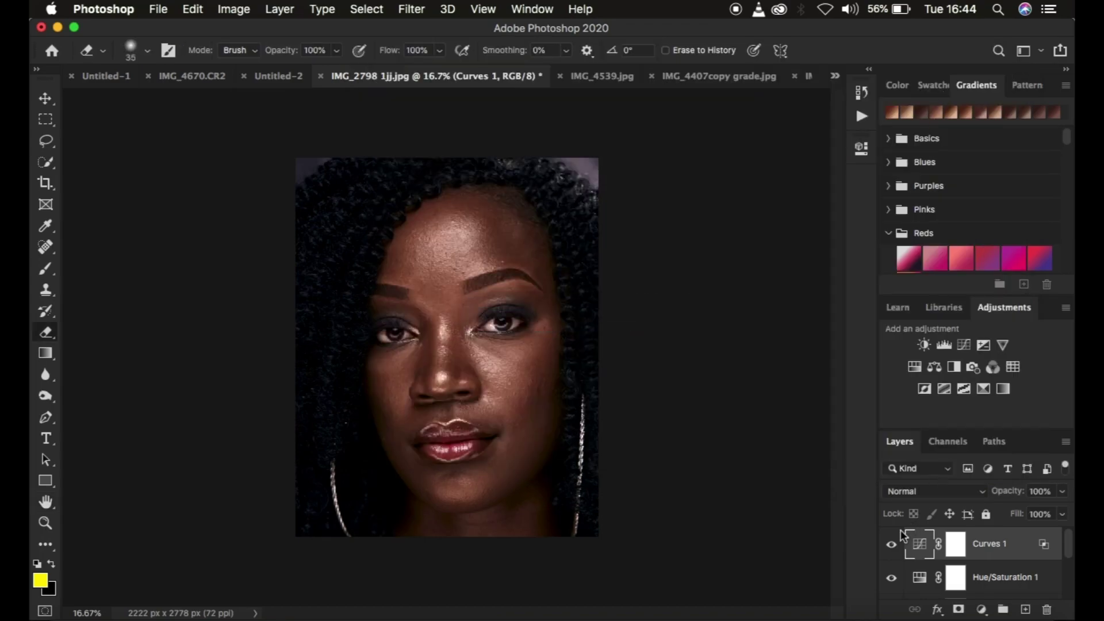
- Compare the portrait with and without the Curves adjustment and review the layer stack down to the Background
left_click(892, 545)
left_click(891, 546)
left_click(891, 546)
left_click(892, 546)
scroll(997, 572, "down", 1)
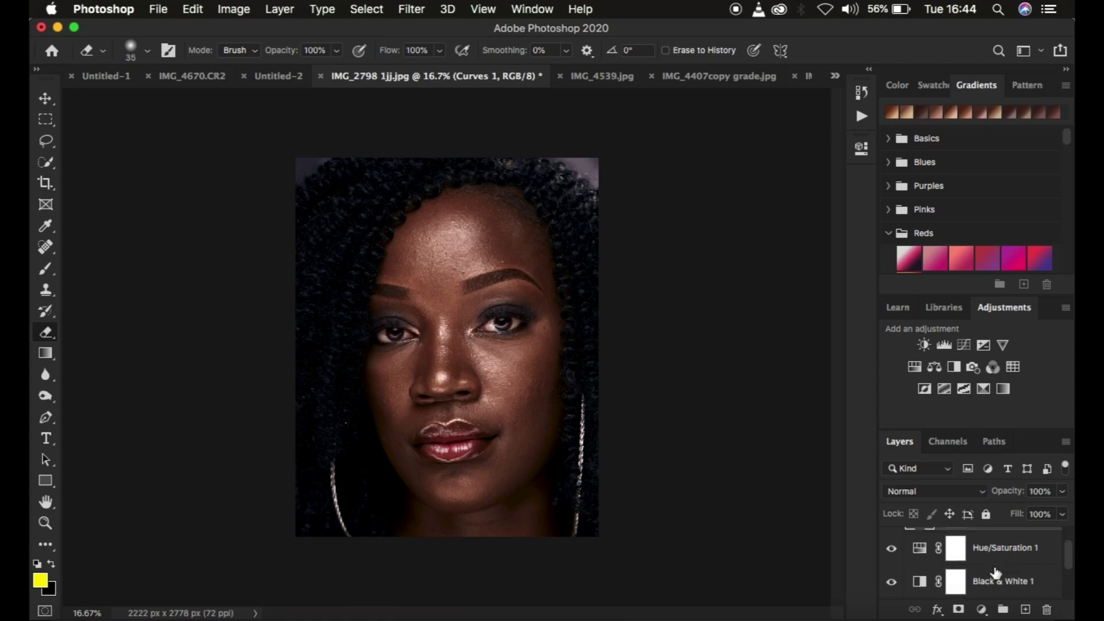
scroll(996, 572, "down", 3)
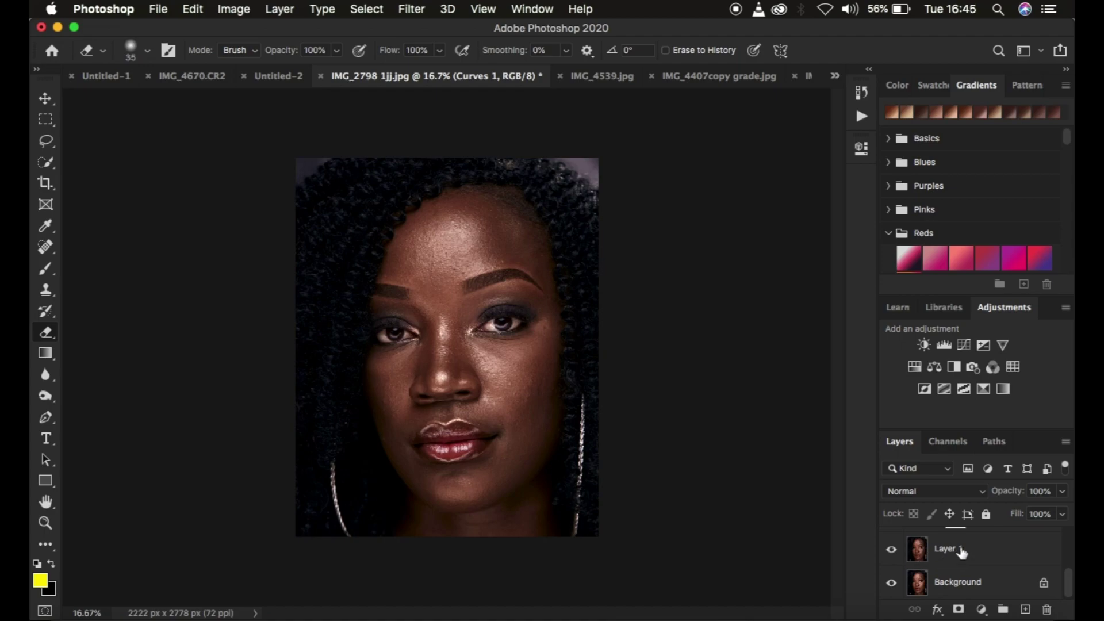
scroll(975, 553, "up", 3)
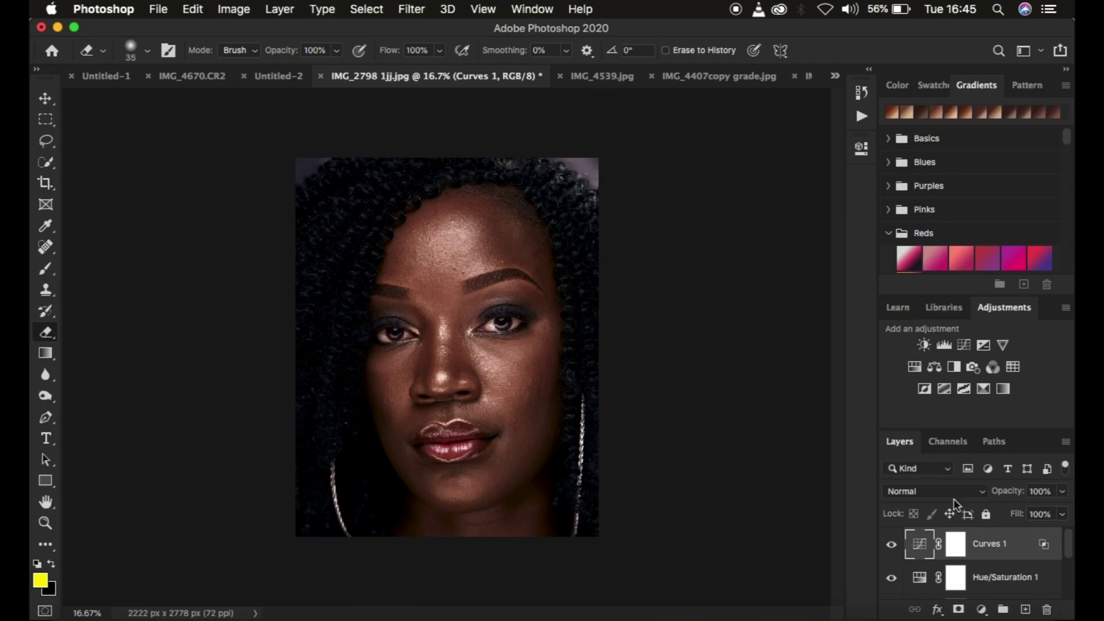
- Lower the Curves 1 layer's opacity to 64% and invert its layer mask to black
left_click(1004, 493)
left_click_drag(1005, 495, 979, 493)
left_click(891, 544)
left_click(890, 546)
left_click(952, 551)
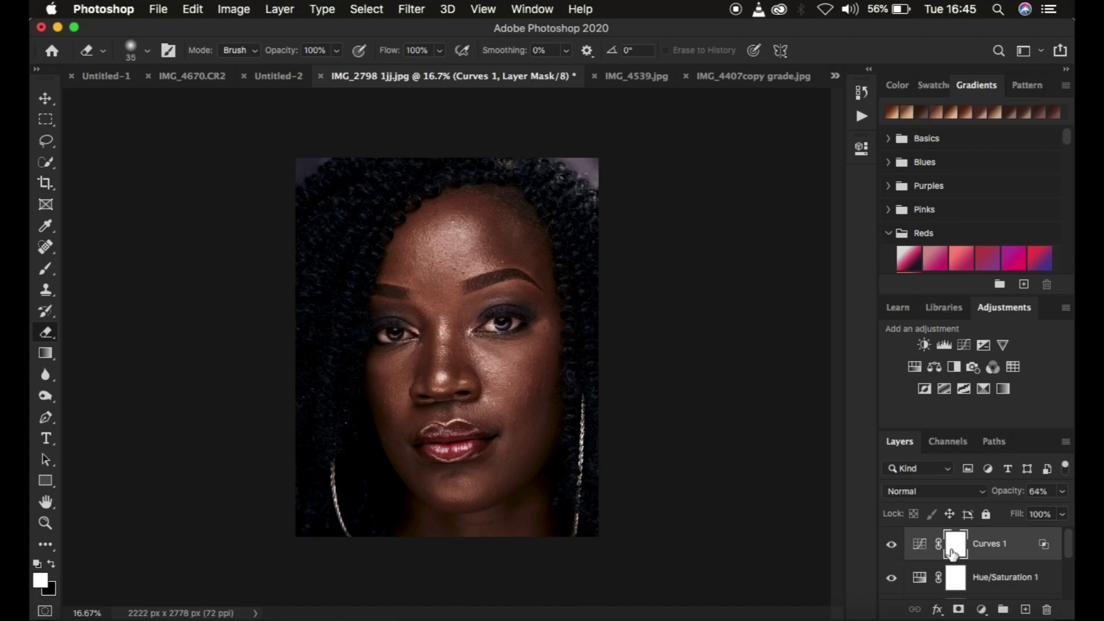
key("super+i")
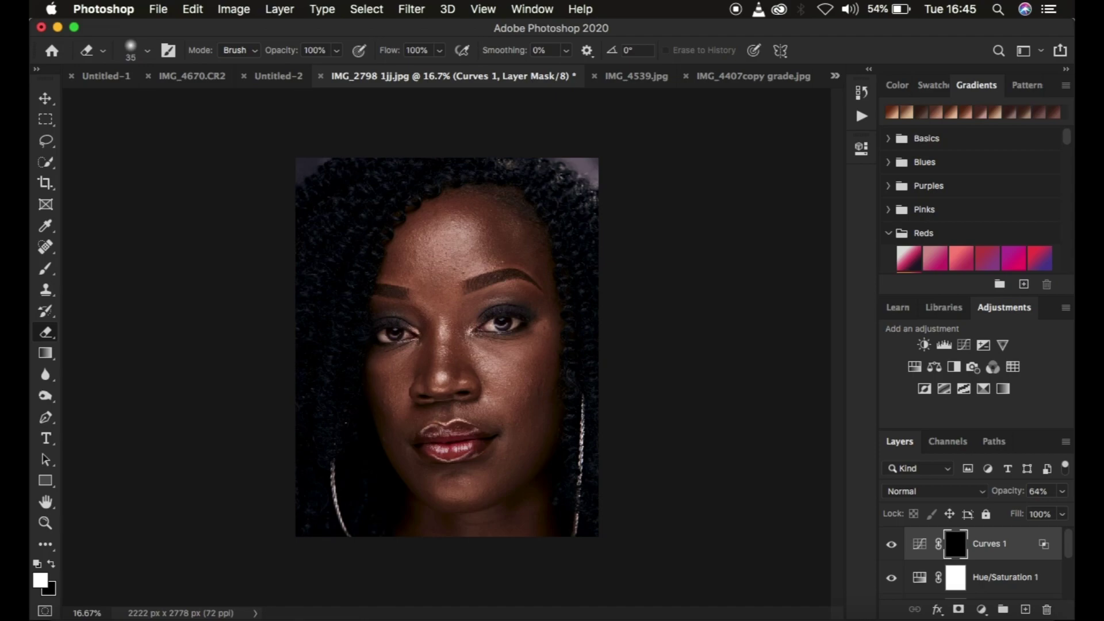
- Choose the Brush tool and give it a soft round tip with 0% hardness
left_click(46, 269)
left_click(47, 270)
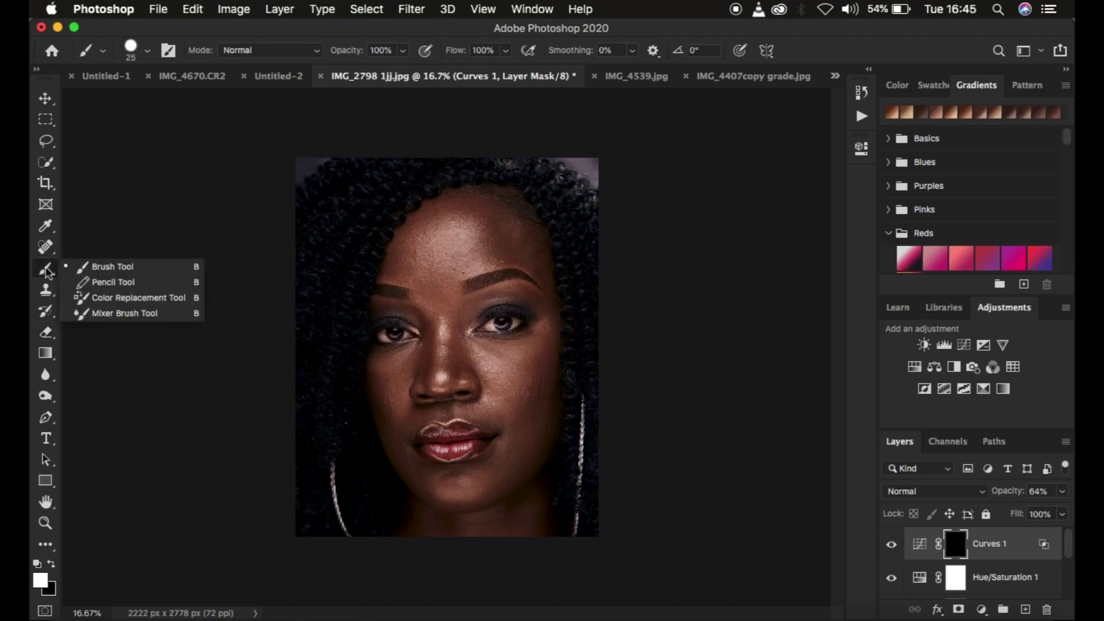
left_click(98, 266)
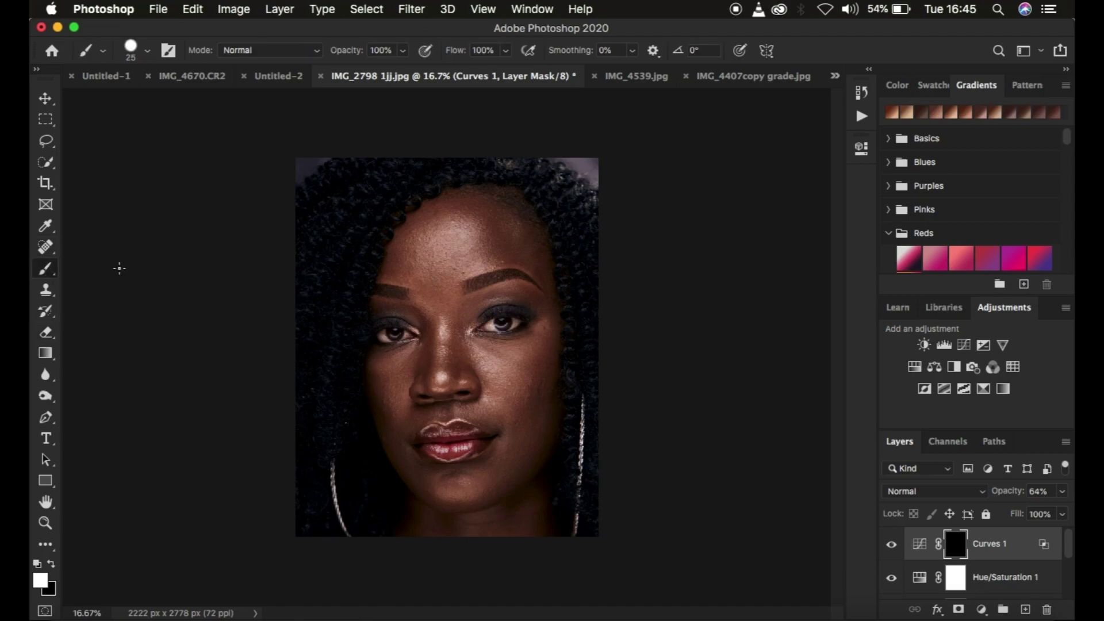
left_click(147, 50)
left_click_drag(166, 136, 121, 137)
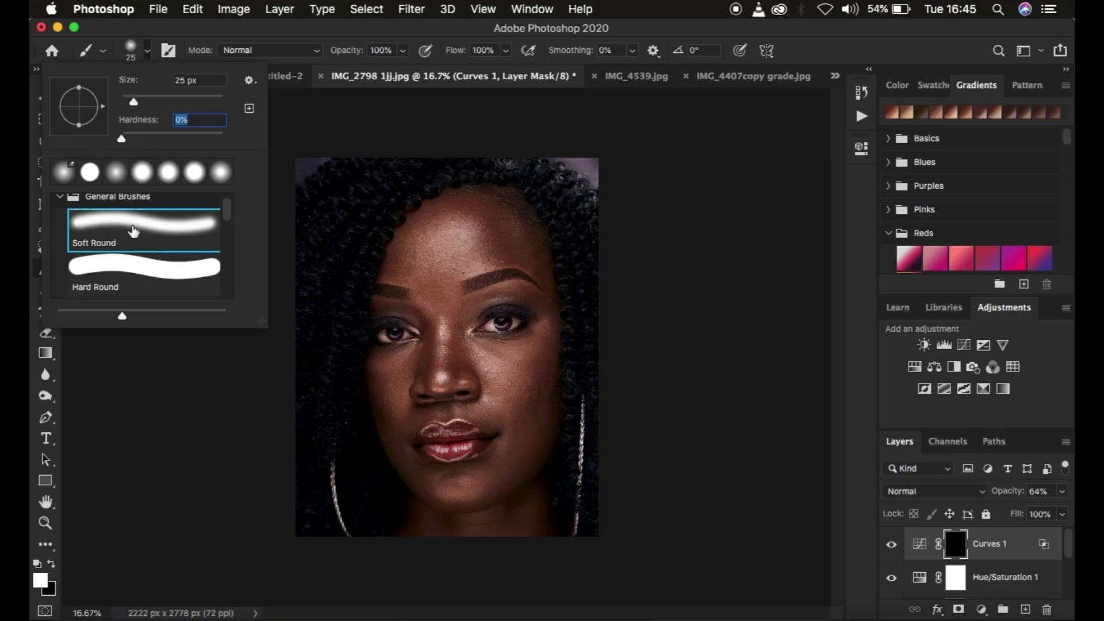
left_click(223, 32)
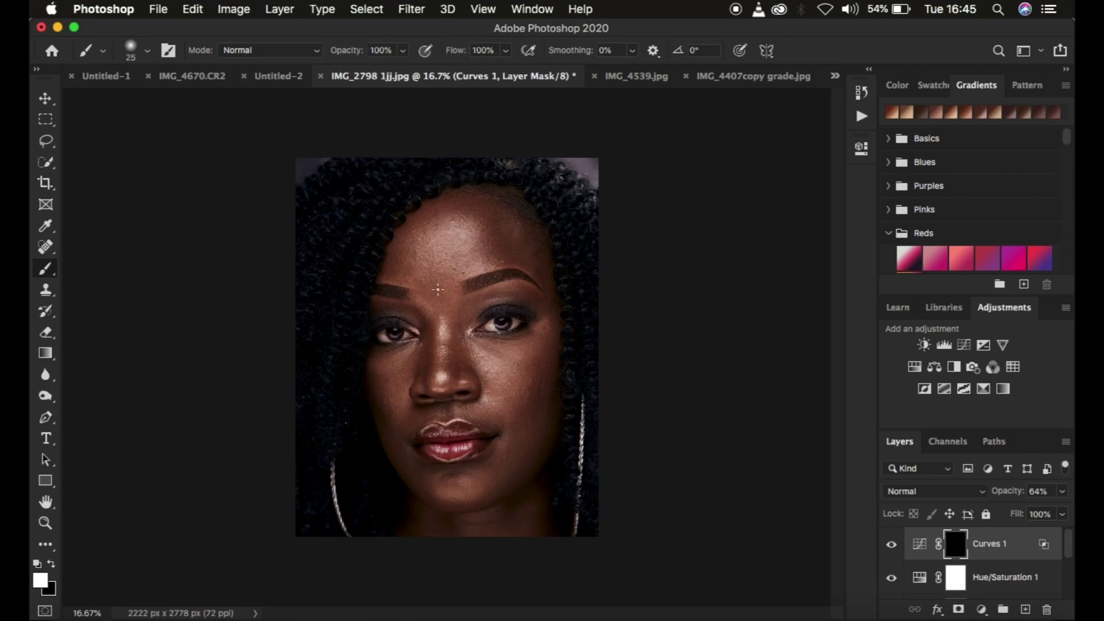
- Enlarge the brush to 900 px for broad strokes over the face
key("bracketright")
key("bracketright")
key("bracketright")
key("bracketright")
key("bracketright")
key("bracketright")
key("bracketright")
key("bracketright")
key("bracketright")
key("bracketright")
key("bracketright")
key("bracketright")
key("bracketright")
key("bracketright")
key("bracketright")
key("bracketright")
key("bracketright")
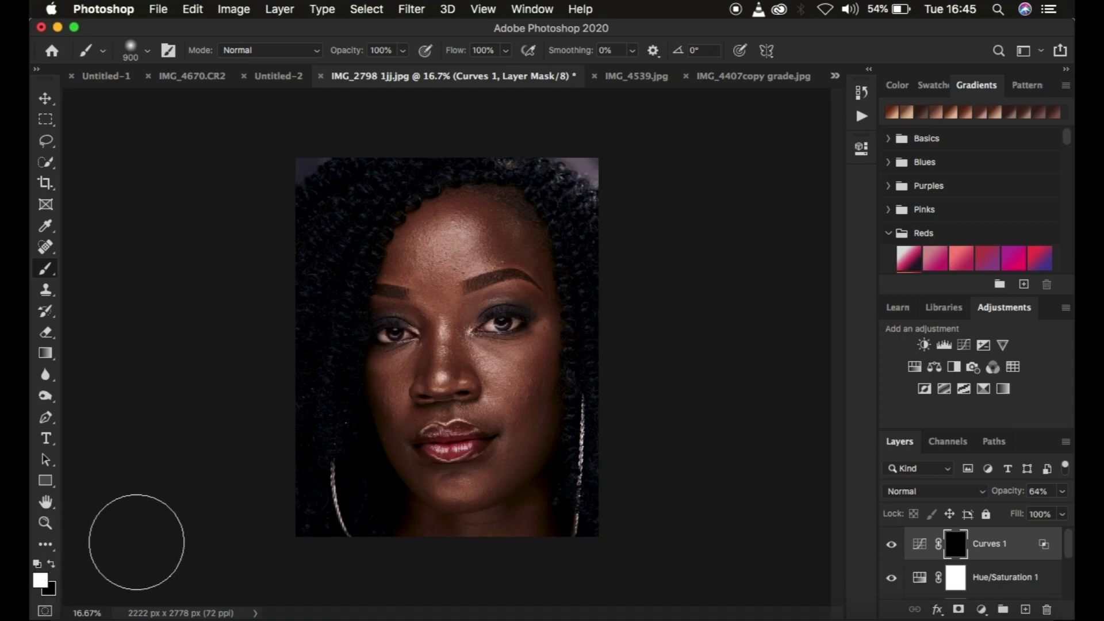
- Paint with white on the Curves 1 mask over the forehead, nose and chin to reveal the highlights there
key("x")
key("x")
key("x")
key("x")
key("x")
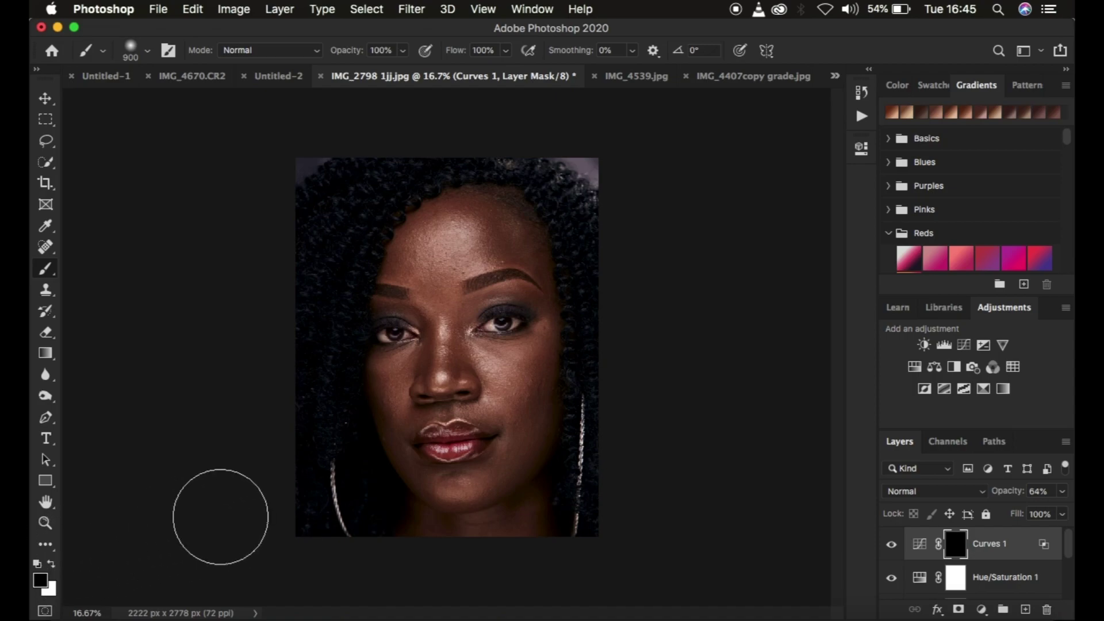
key("x")
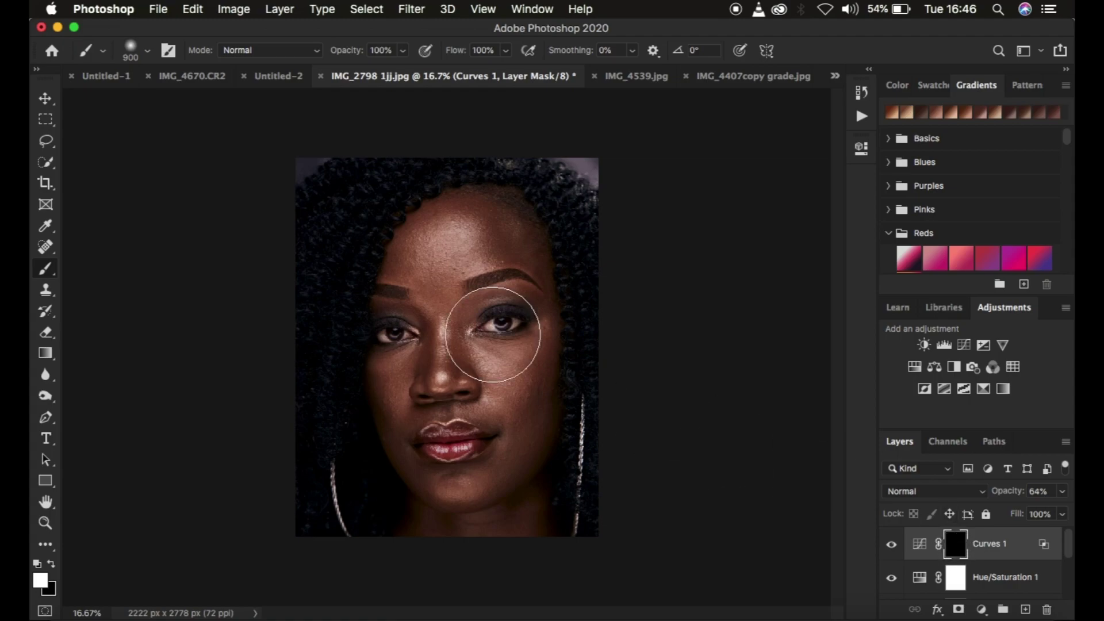
left_click(446, 253)
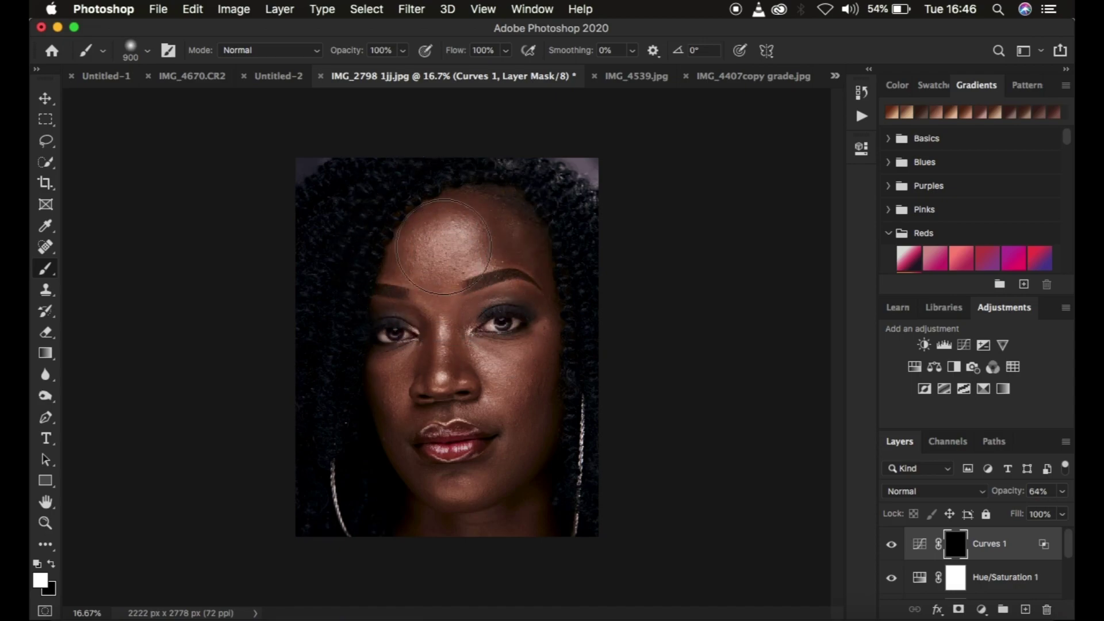
mouse_move(440, 372)
left_mouse_down()
mouse_move(443, 335)
mouse_move(437, 357)
left_mouse_up()
left_click(476, 463)
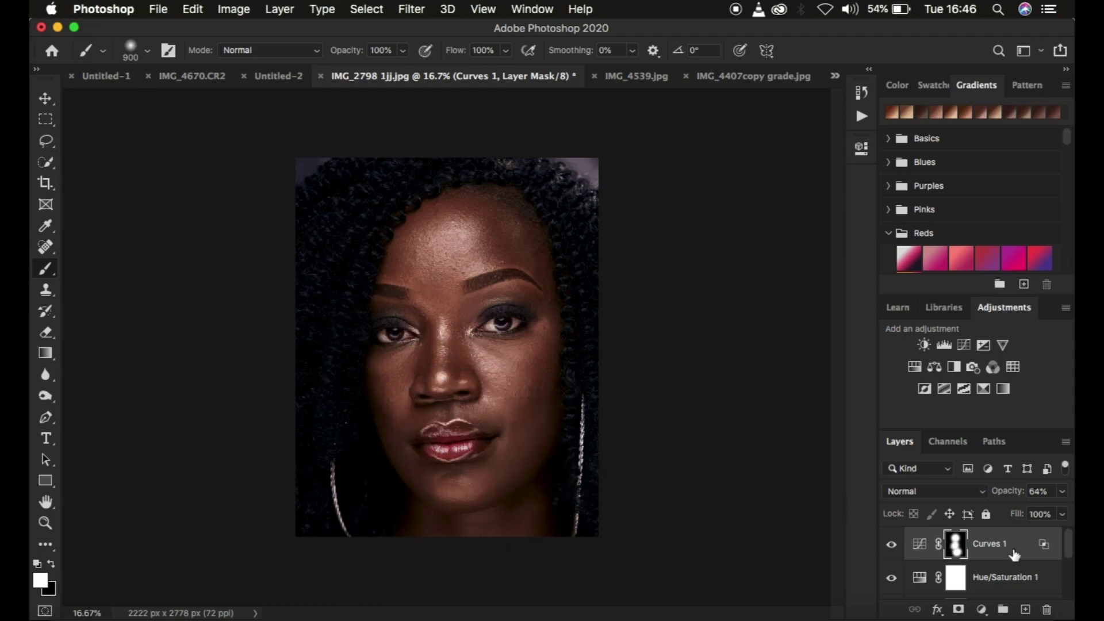
- Group the Curves, Hue/Saturation and Black & White adjustment layers and move Layer 1 into the group
scroll(1016, 554, "down", 2)
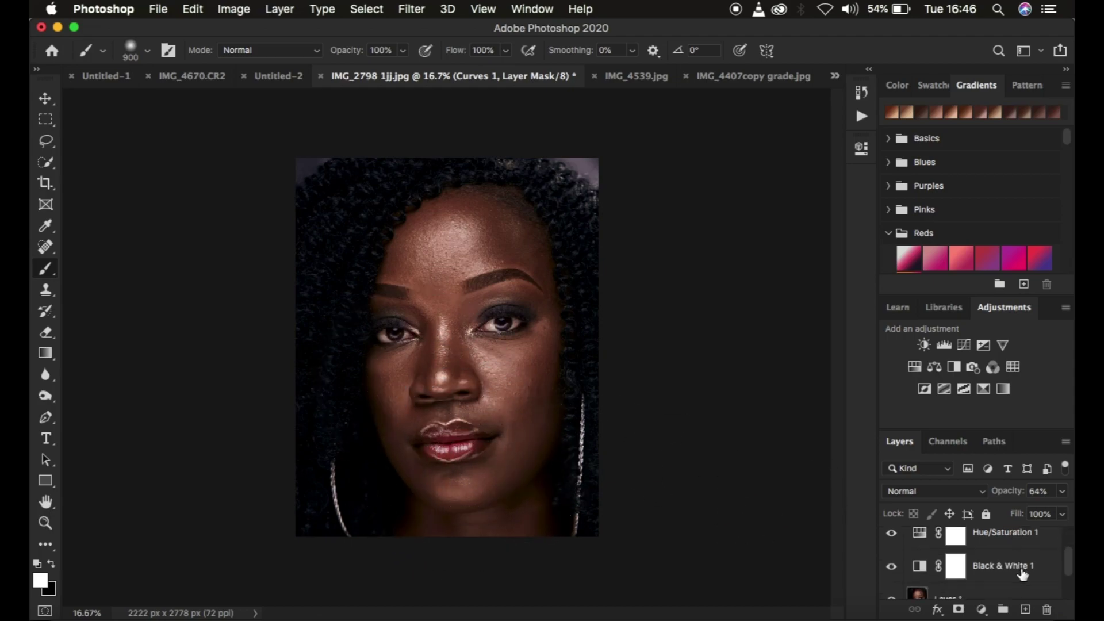
left_click(1020, 566, "shift")
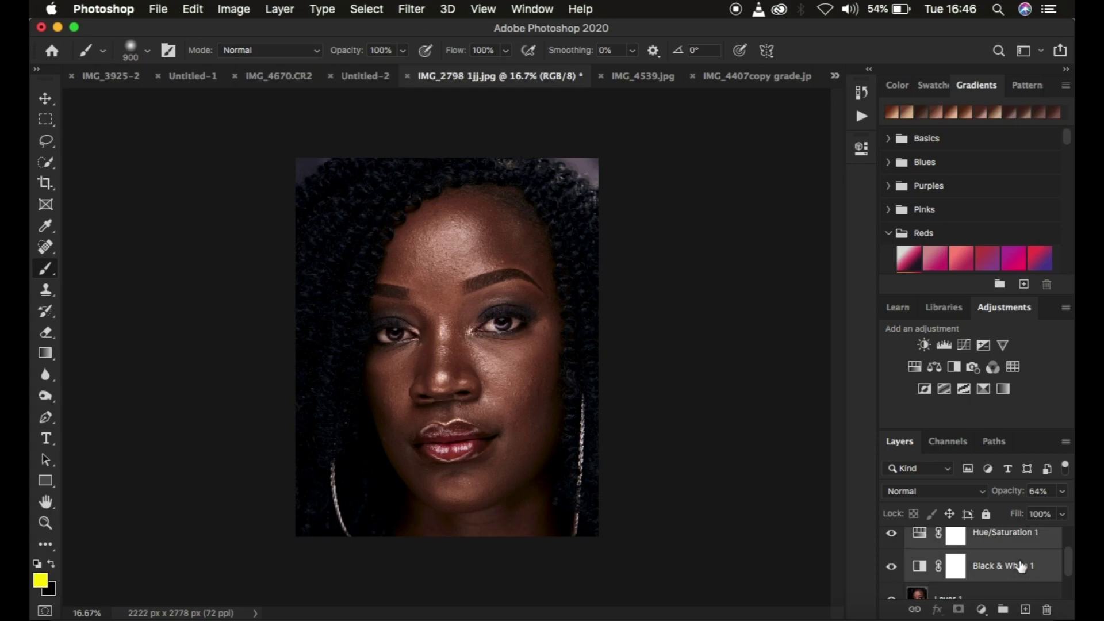
key("super+g")
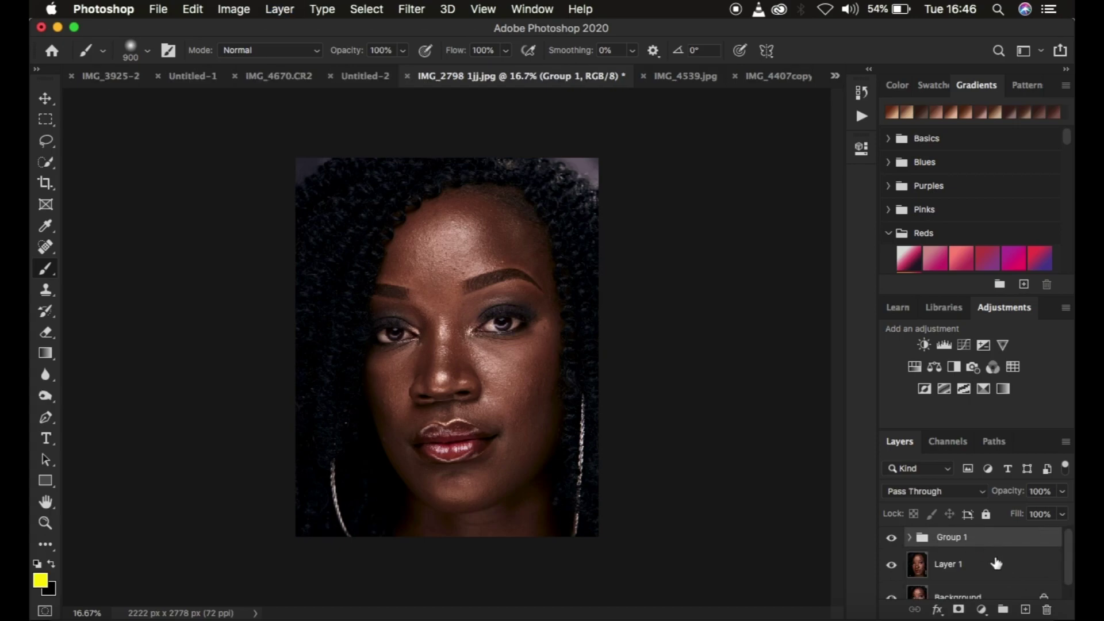
left_click_drag(990, 567, 984, 542)
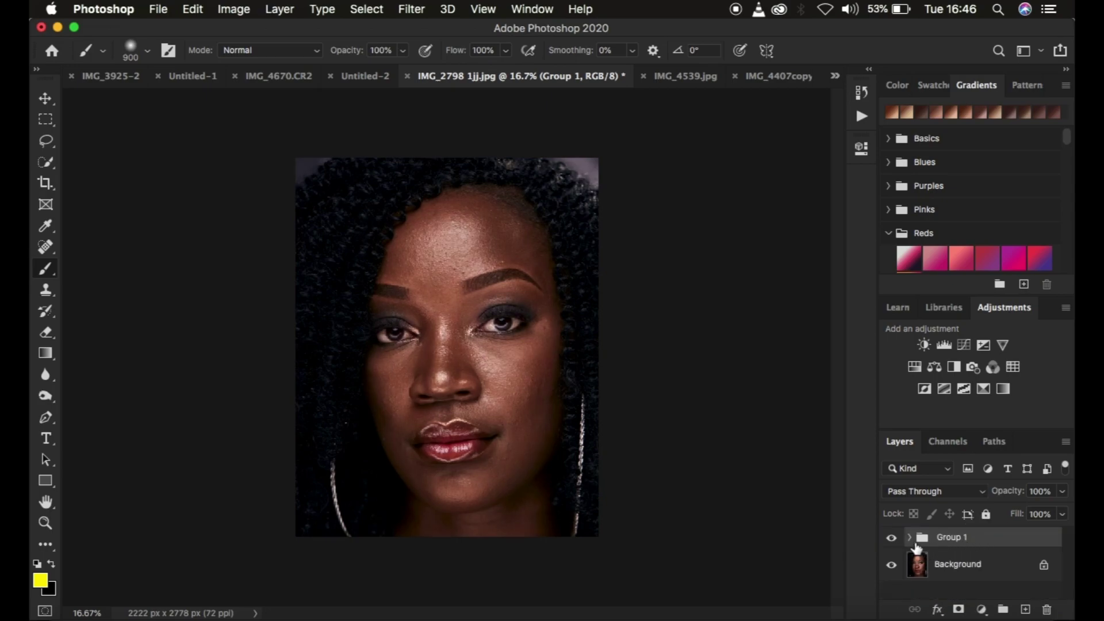
- Compare the portrait before and after the whole grade by toggling the visibility of Group 1
left_click(892, 538)
left_click(894, 539)
left_click(894, 539)
left_click(894, 539)
left_click(894, 539)
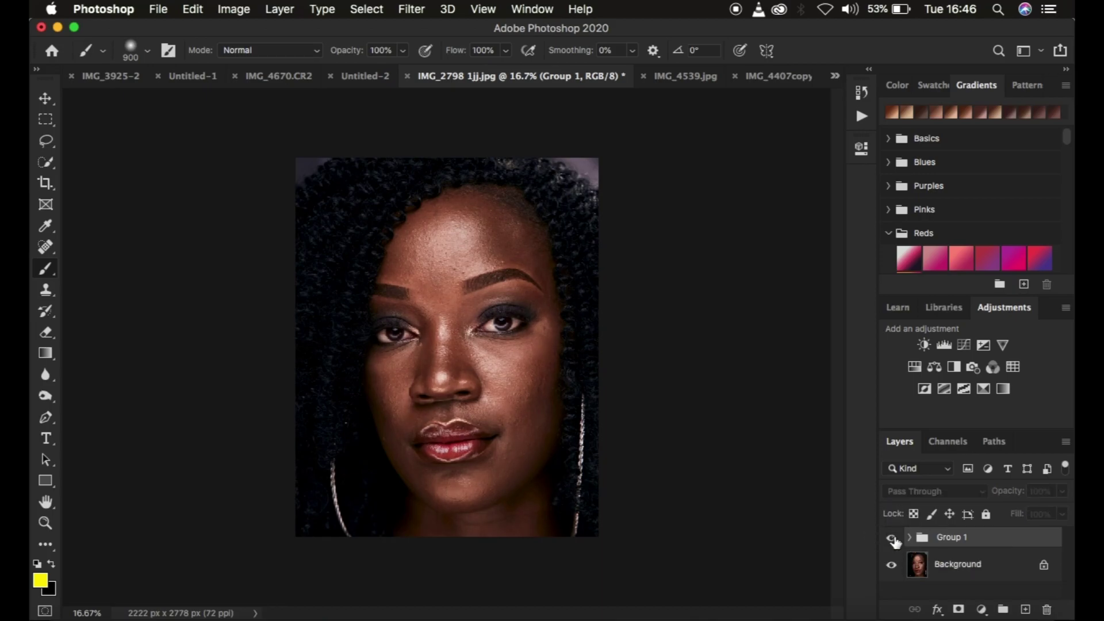
left_click(894, 539)
left_click(894, 539)
left_click(894, 539)
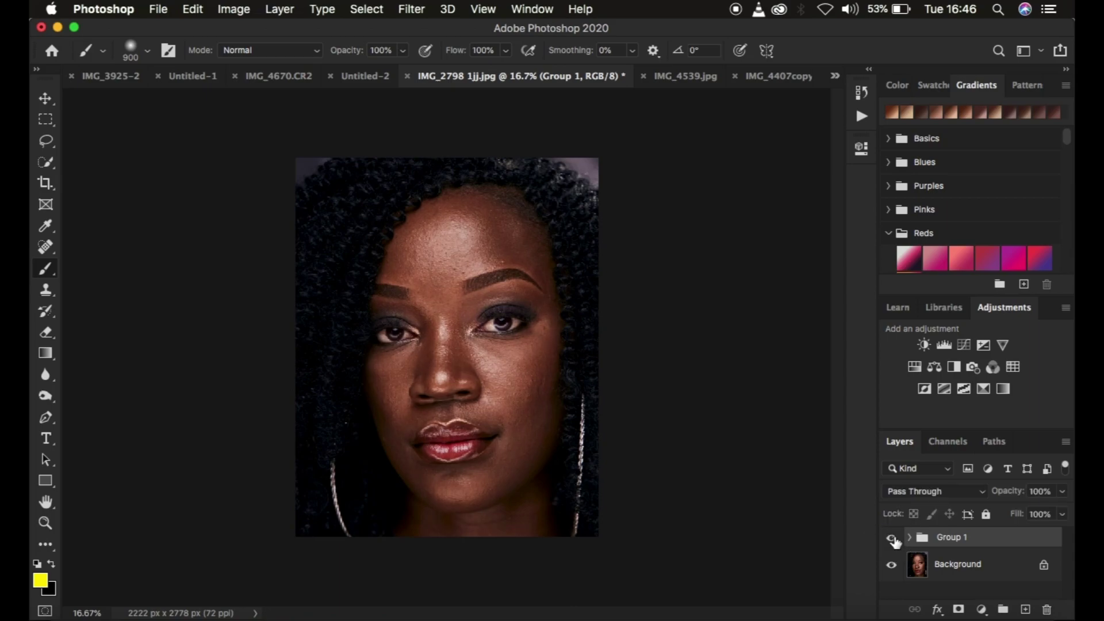
left_click(893, 539)
left_click(894, 539)
left_click(893, 539)
left_click(894, 539)
left_click(893, 539)
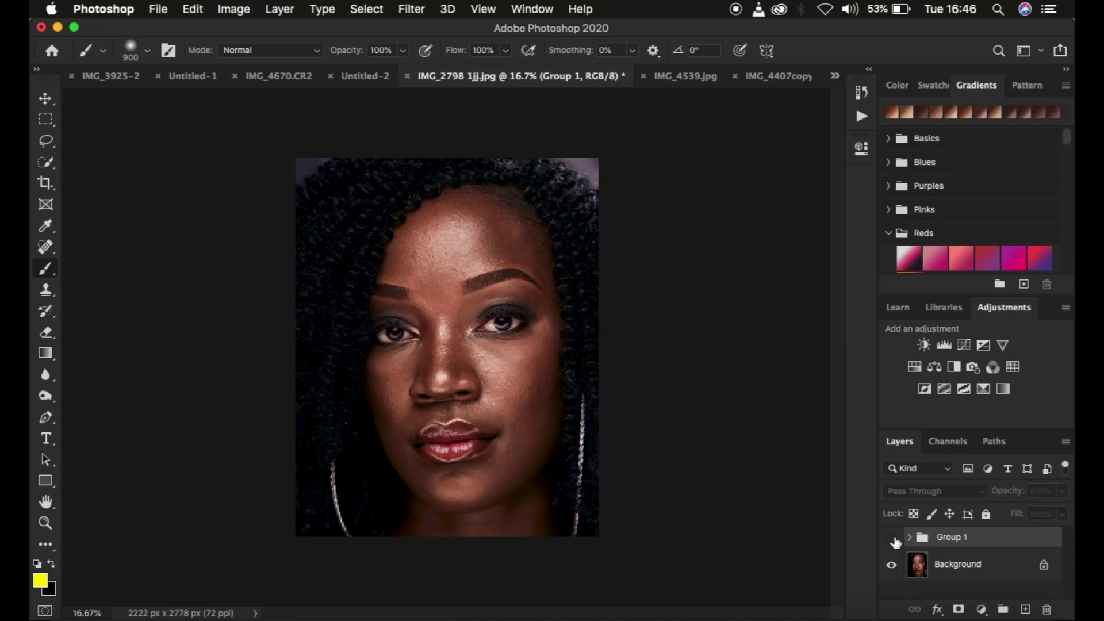
left_click(894, 539)
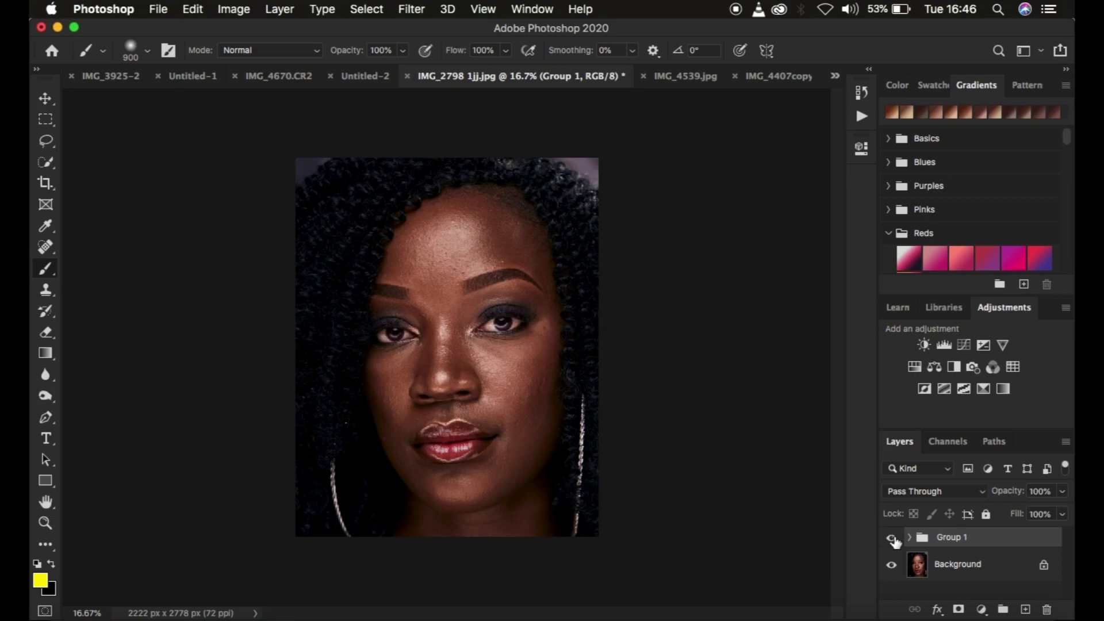